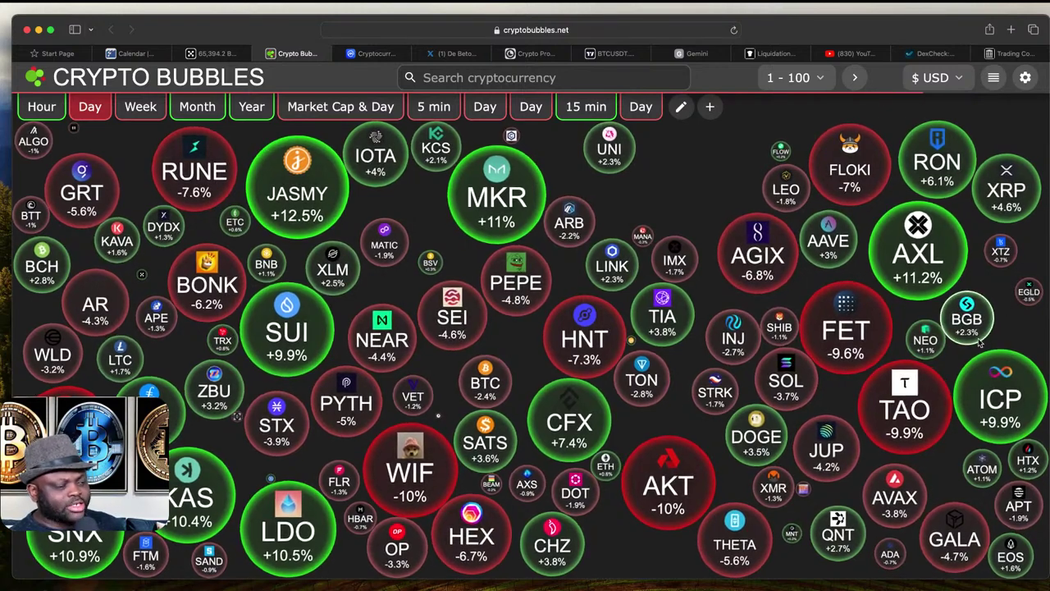
View Internet Computer's market details in Crypto Bubbles and load the Binance ICP / TetherUS spot chart in TradingView.
click(1006, 410)
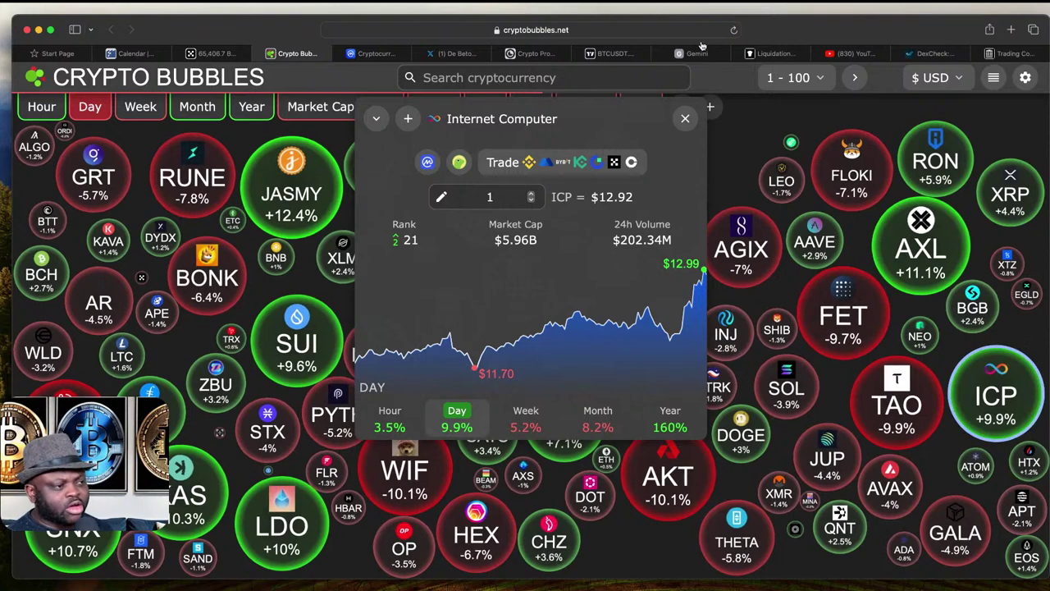
click(603, 54)
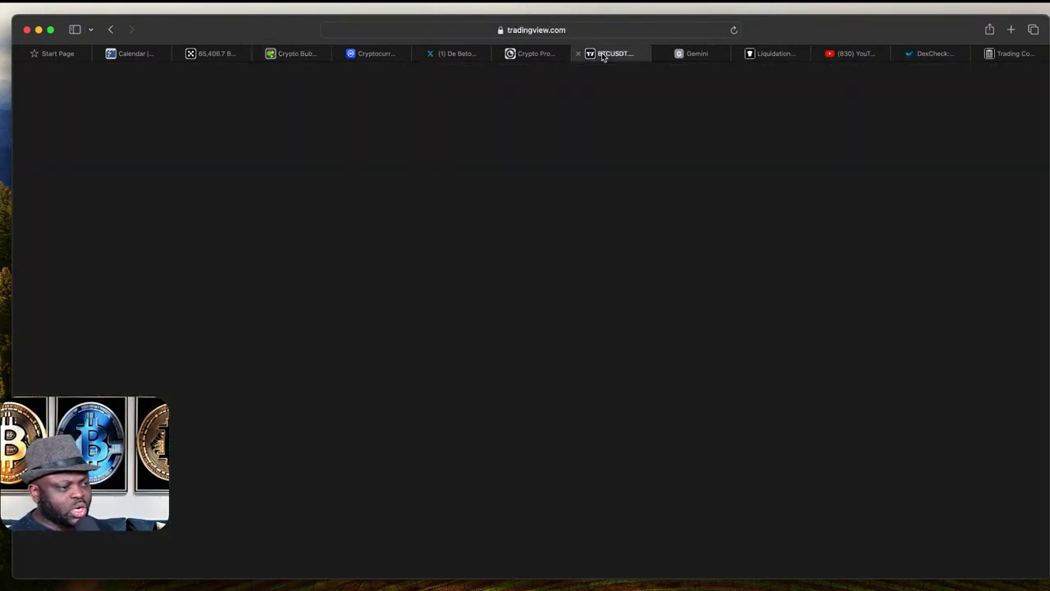
text(ICP)
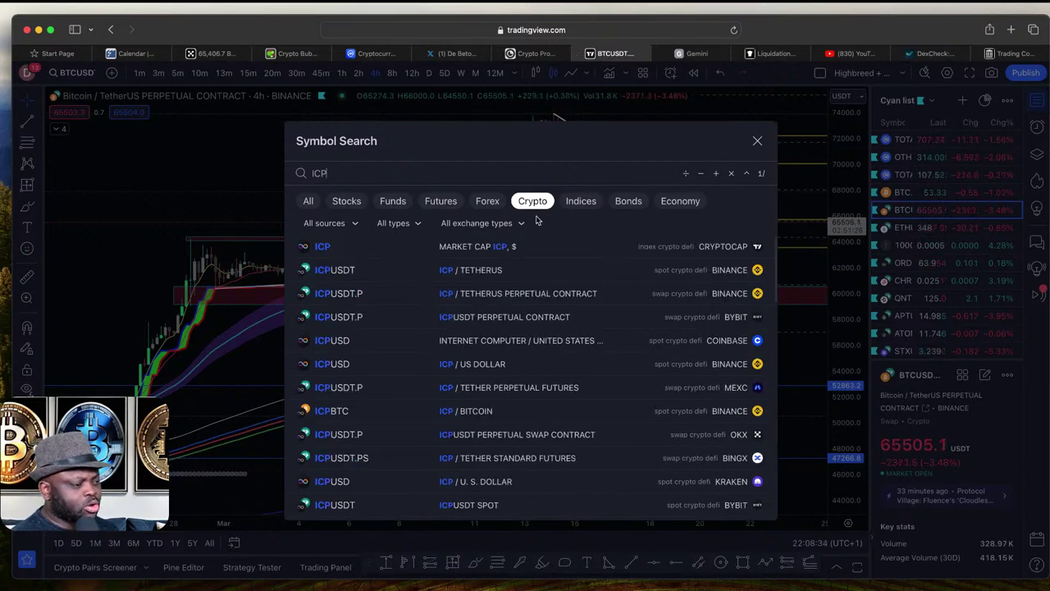
click(504, 266)
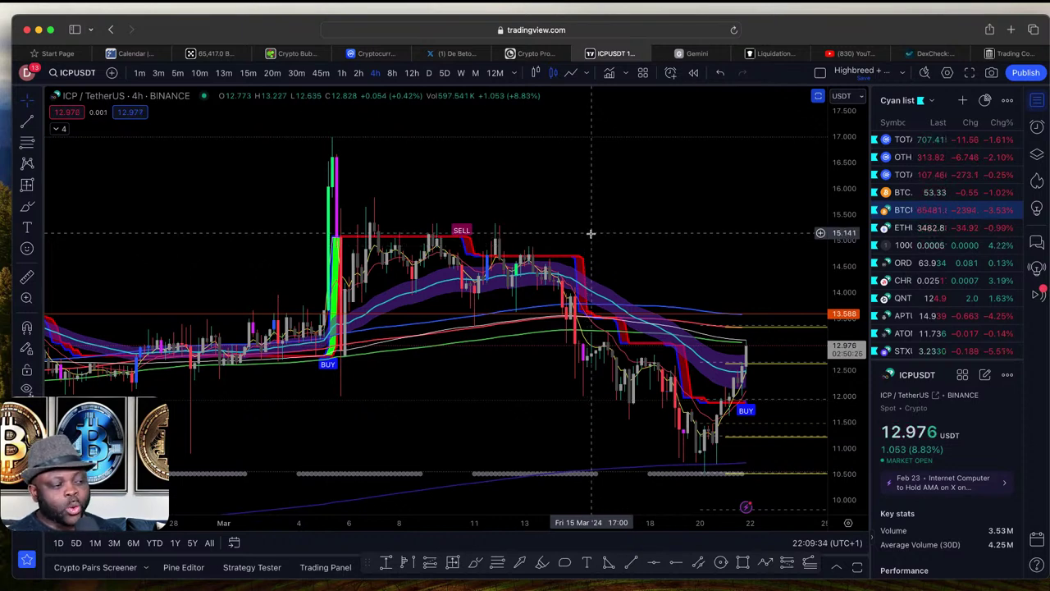
Return to Crypto Bubbles, close the Internet Computer details, and review the daily market details of JasmyCoin and Render.
click(291, 51)
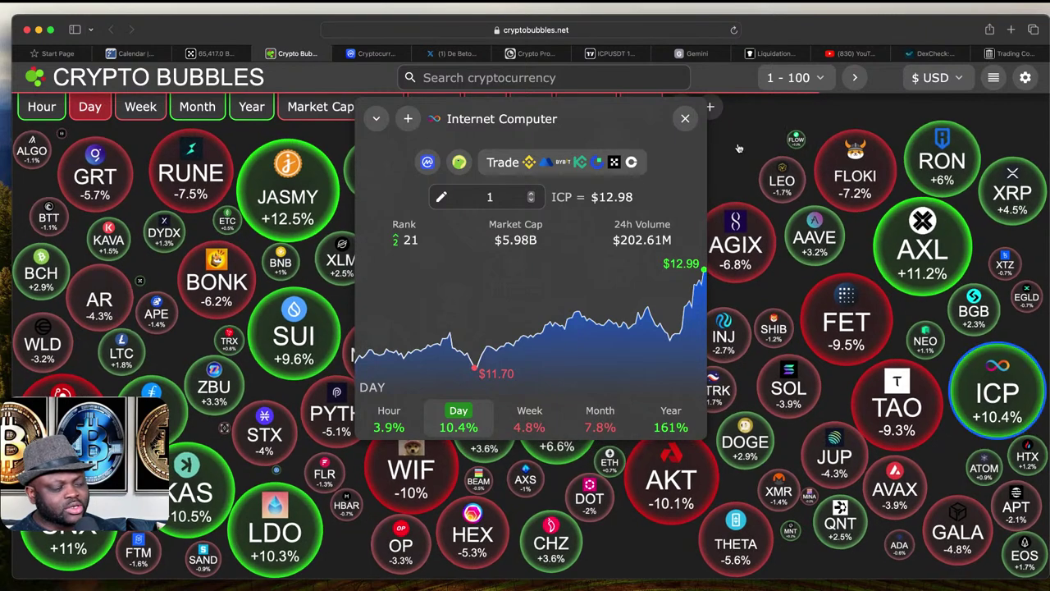
click(683, 117)
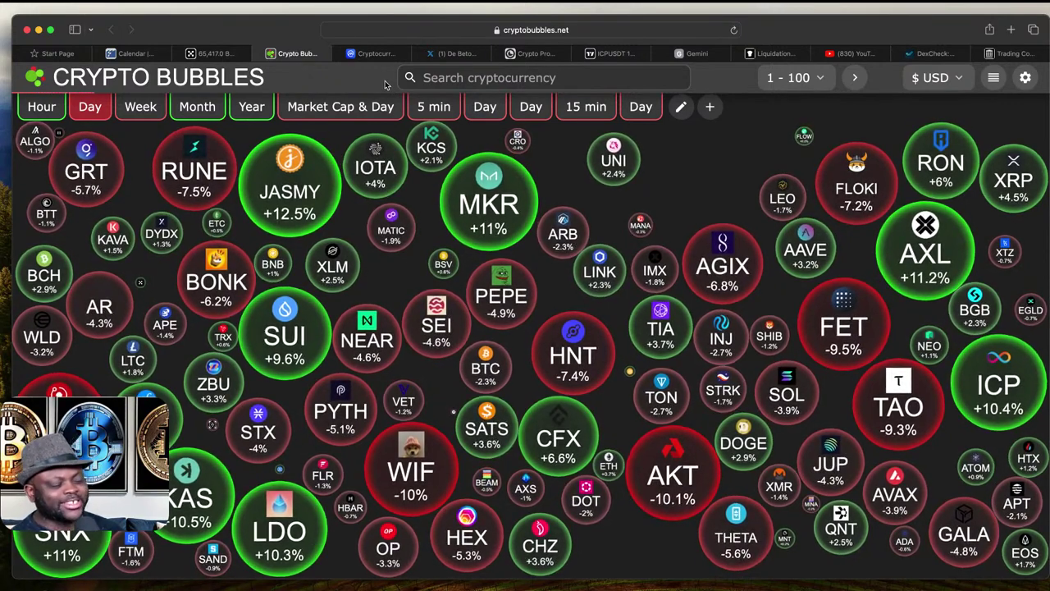
click(288, 182)
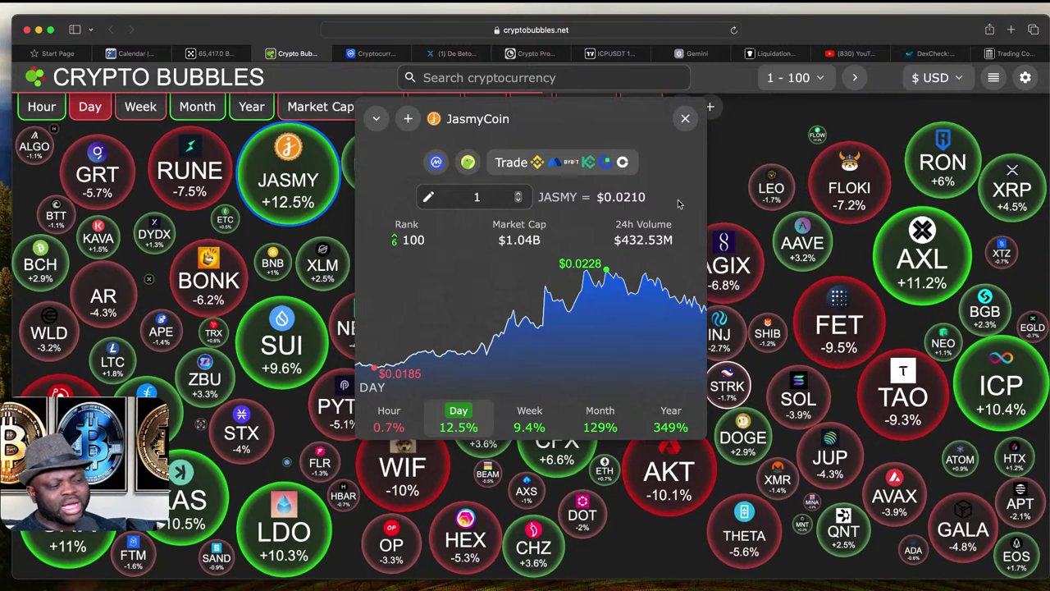
click(685, 120)
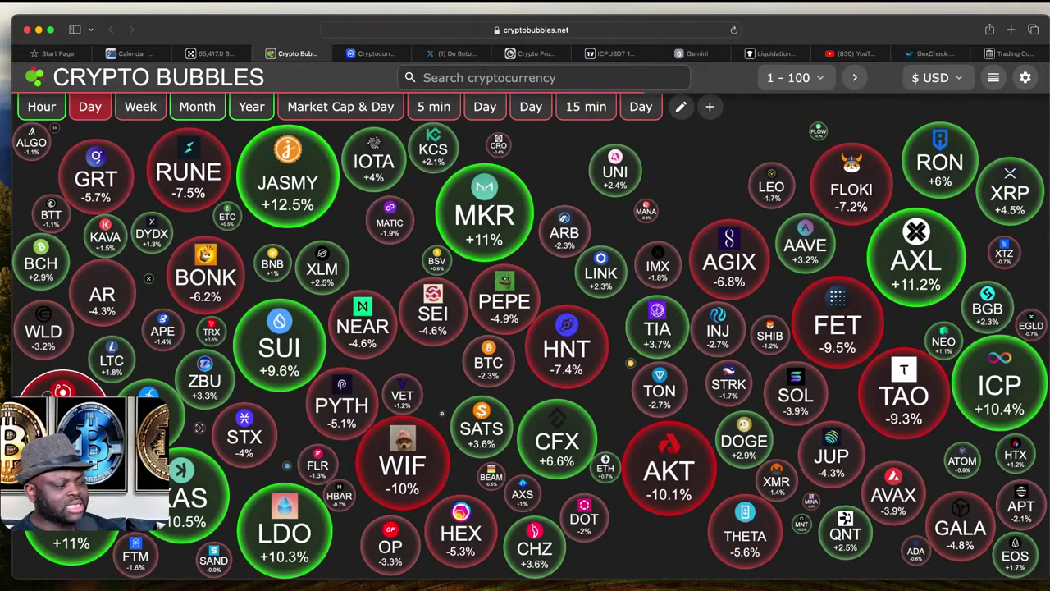
click(59, 386)
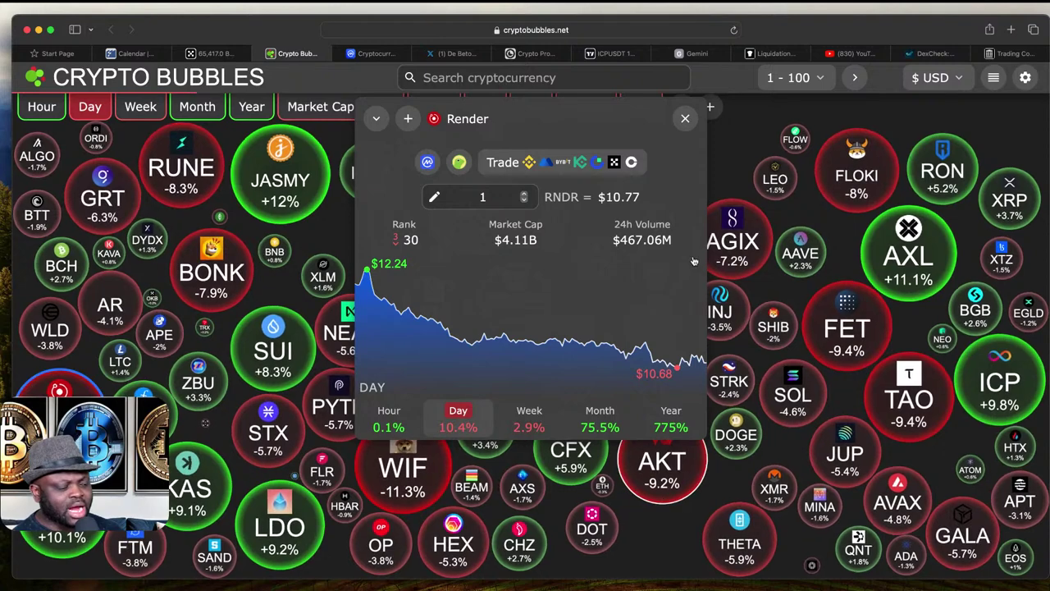
click(685, 118)
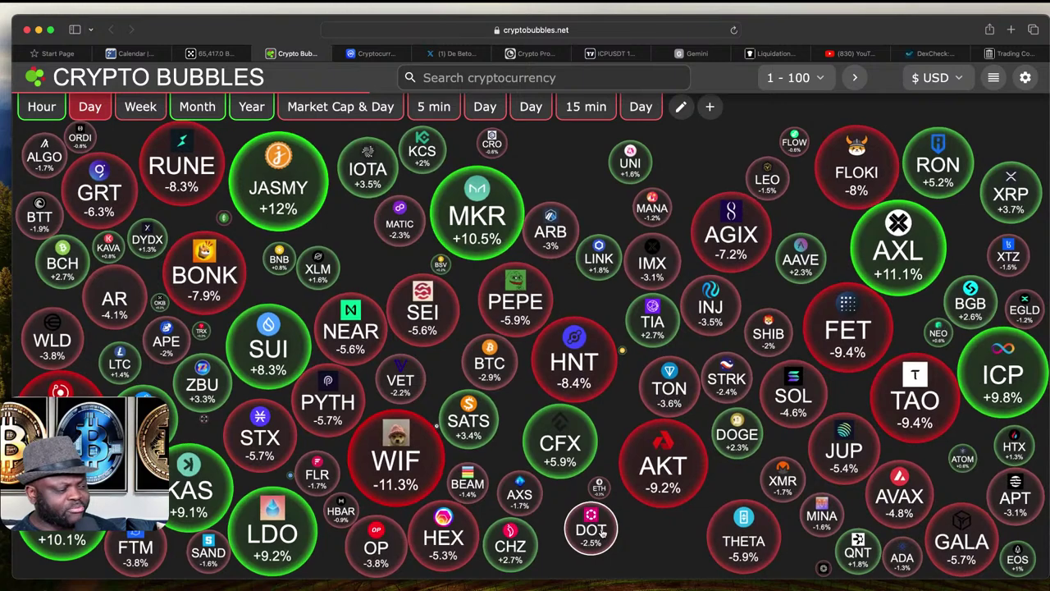
Review Polkadot's market rank and daily performance in Crypto Bubbles and switch to TradingView.
click(599, 534)
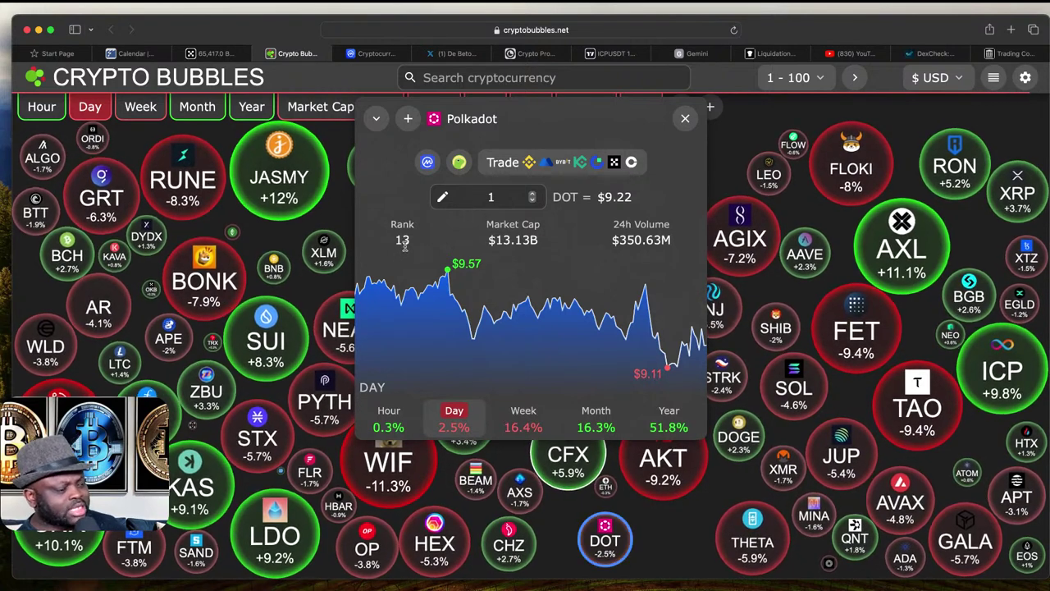
click(612, 54)
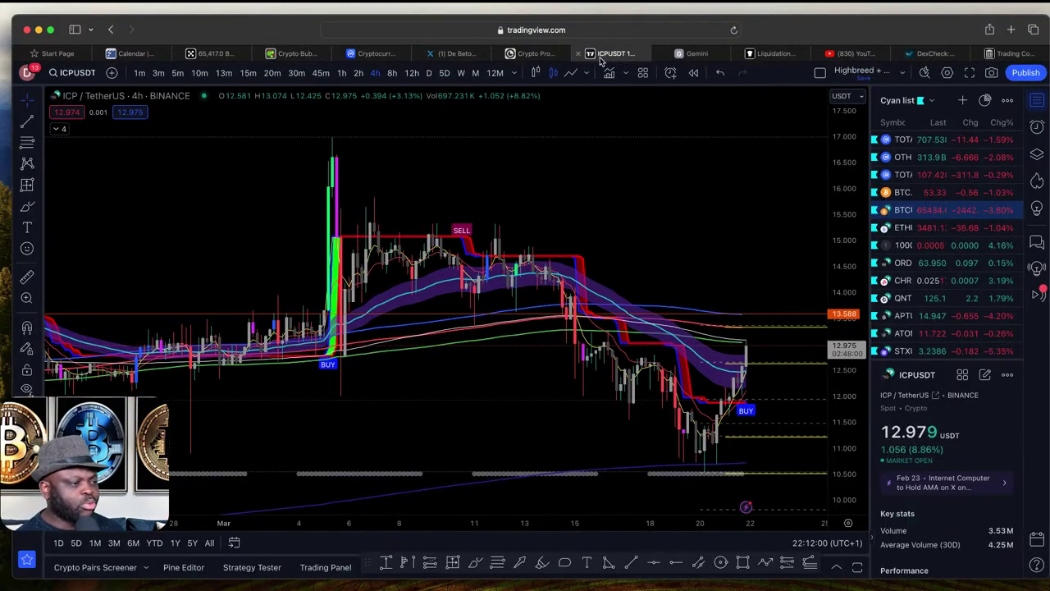
text(PAL)
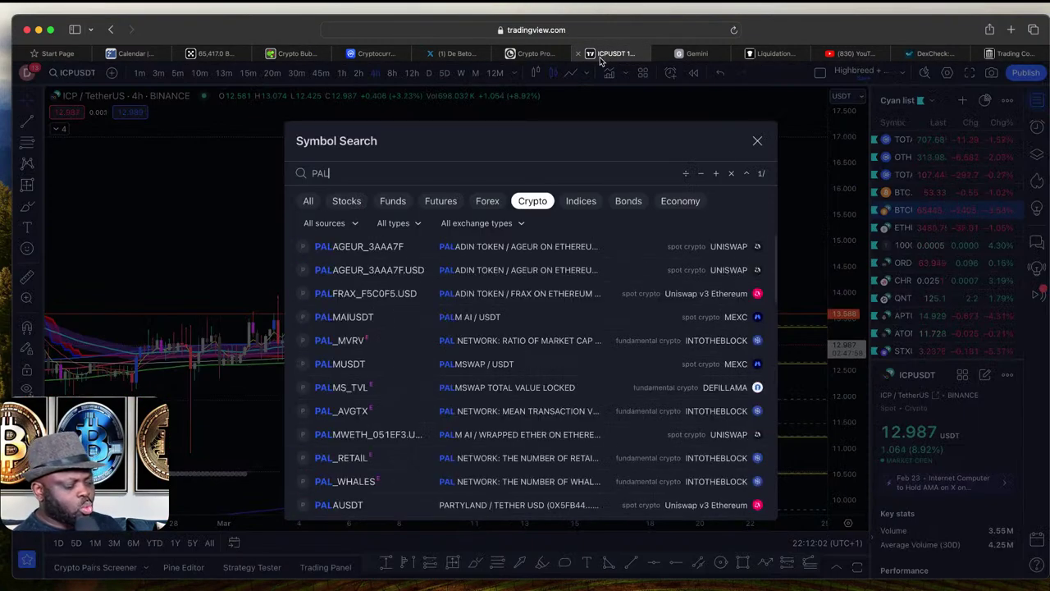
key(BackSpace)
key(BackSpace)
key(BackSpace)
Load the Binance DOT / TetherUS spot chart and examine its four-hour price action in March.
text(DOT)
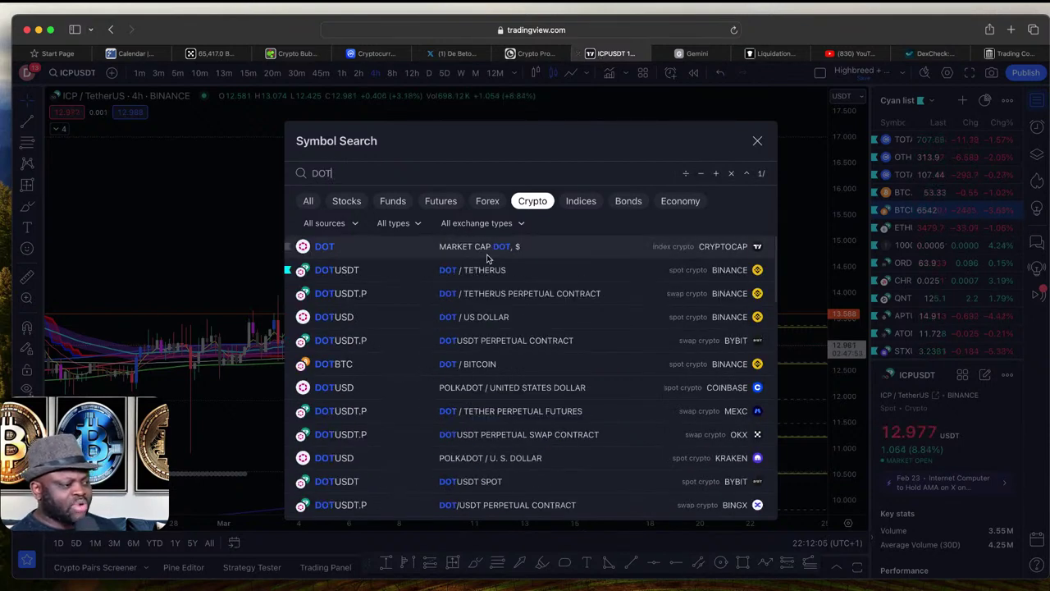
click(466, 280)
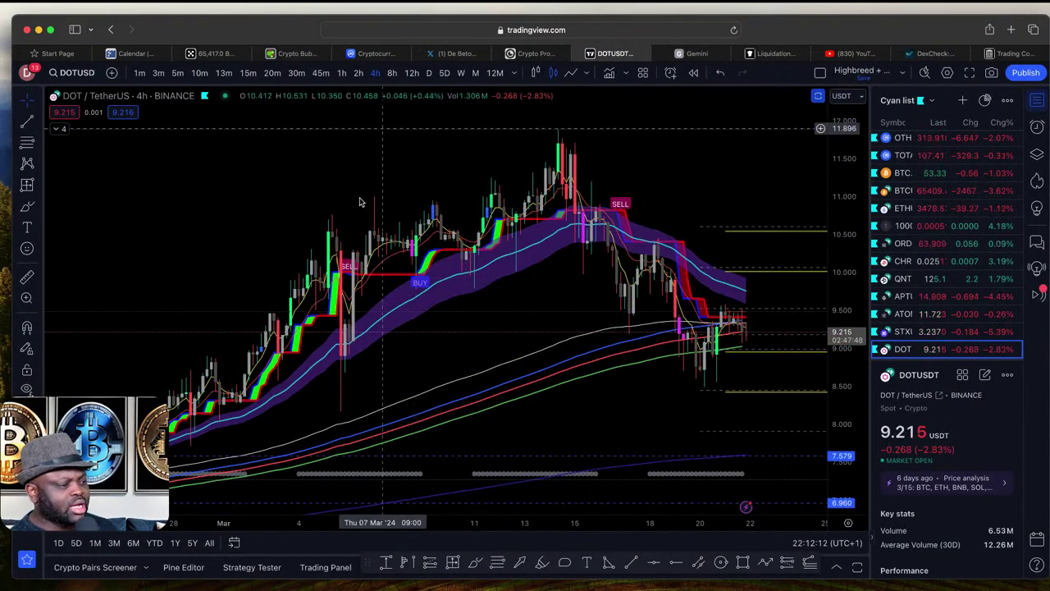
scroll(343, 279, left, 5)
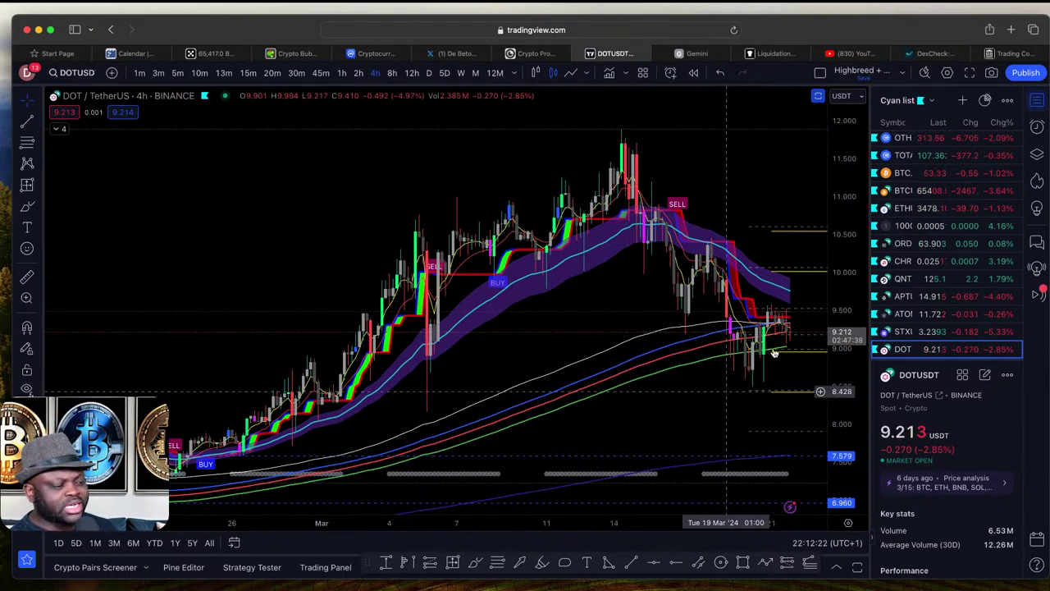
scroll(703, 361, right, 5)
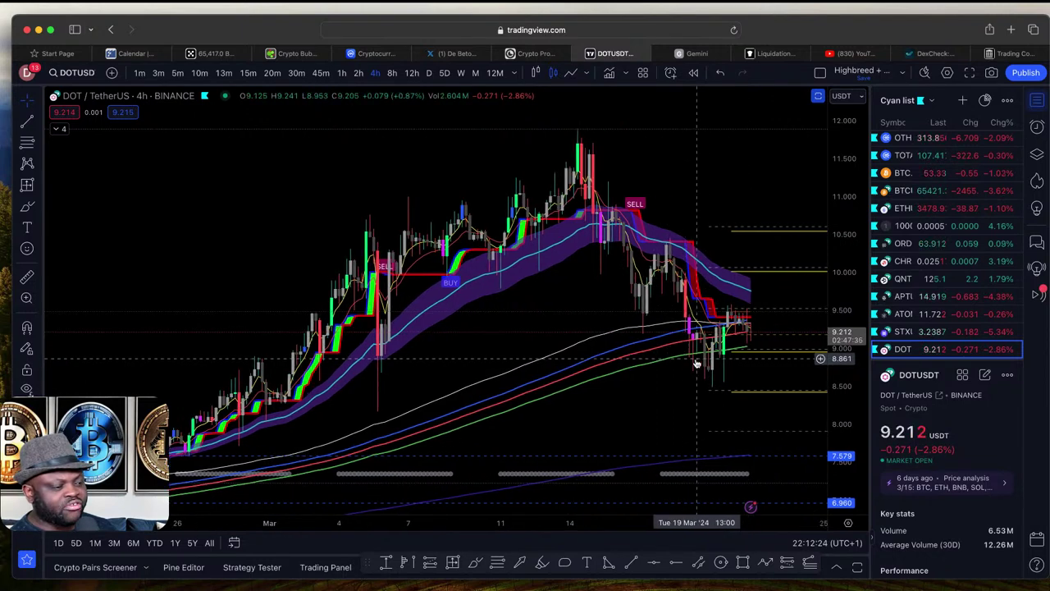
scroll(696, 362, right, 2)
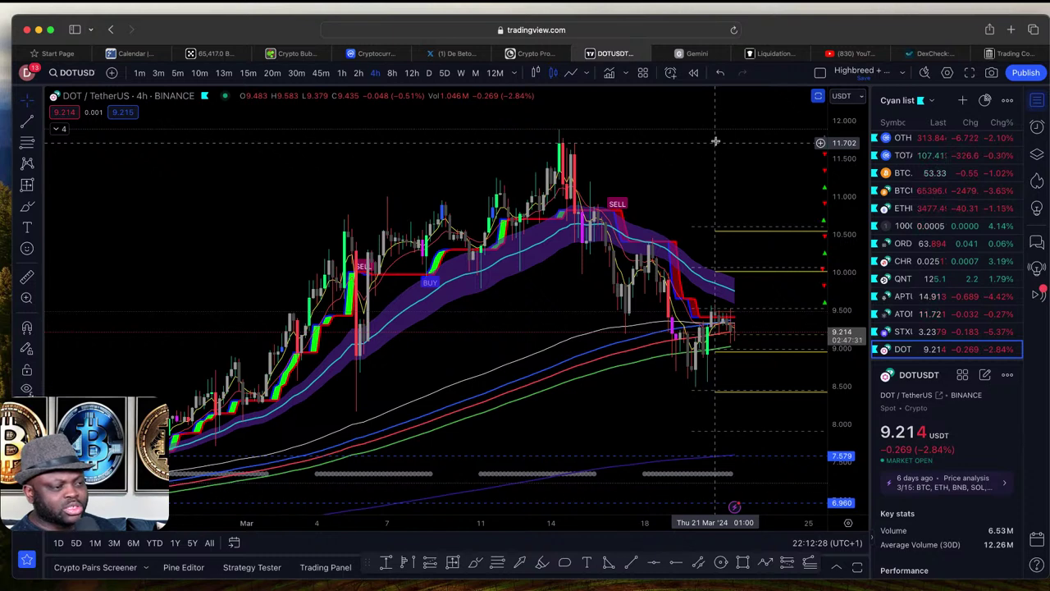
scroll(786, 401, left, 5)
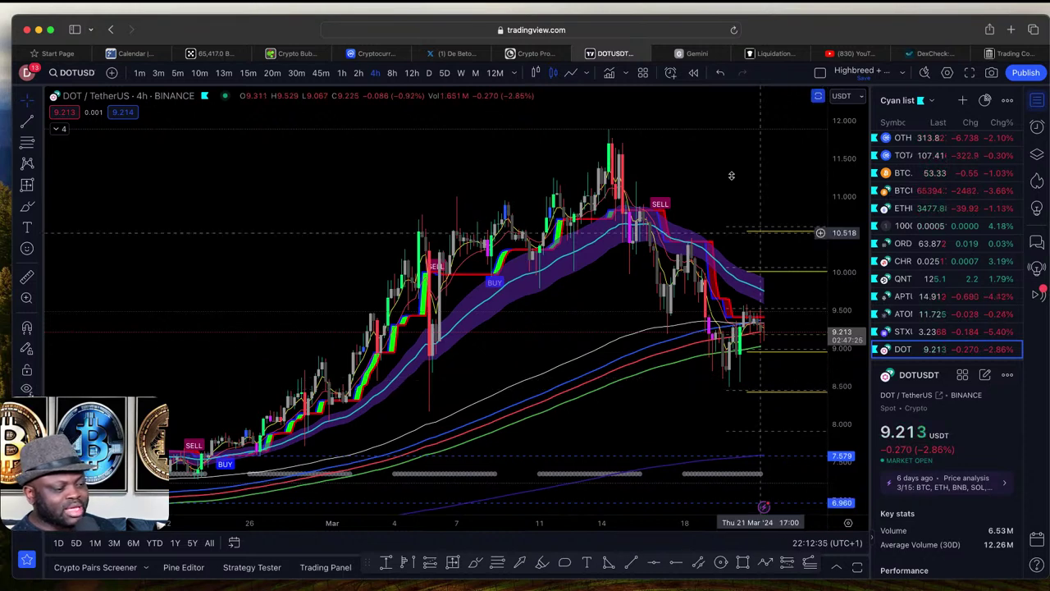
Switch the DOT / TetherUS chart to the weekly interval and reset the chart view to show its price history and Fibonacci levels.
click(460, 73)
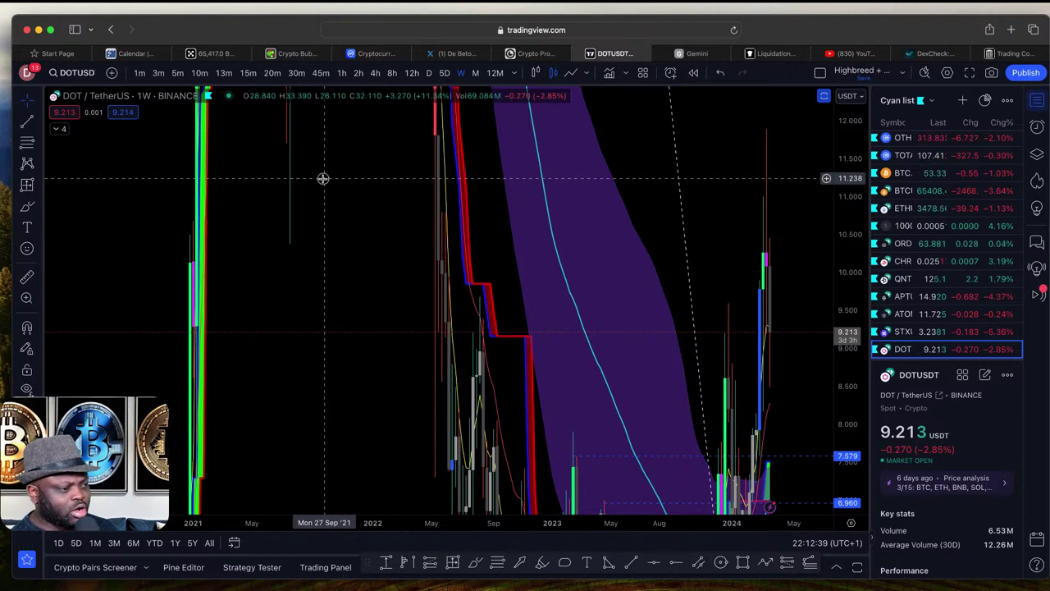
right_click(323, 178)
click(331, 187)
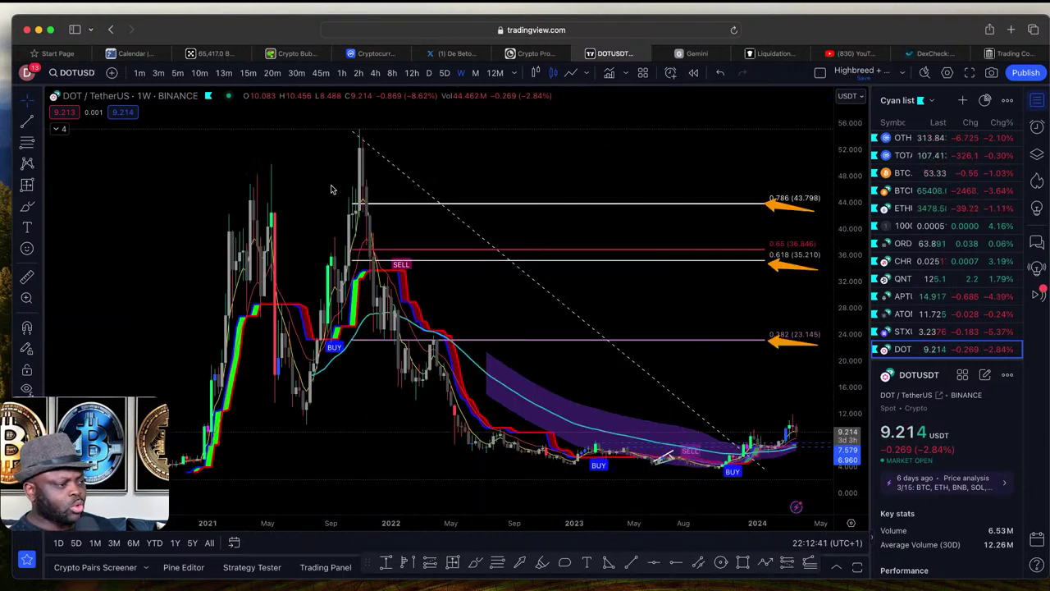
scroll(330, 189, right, 3)
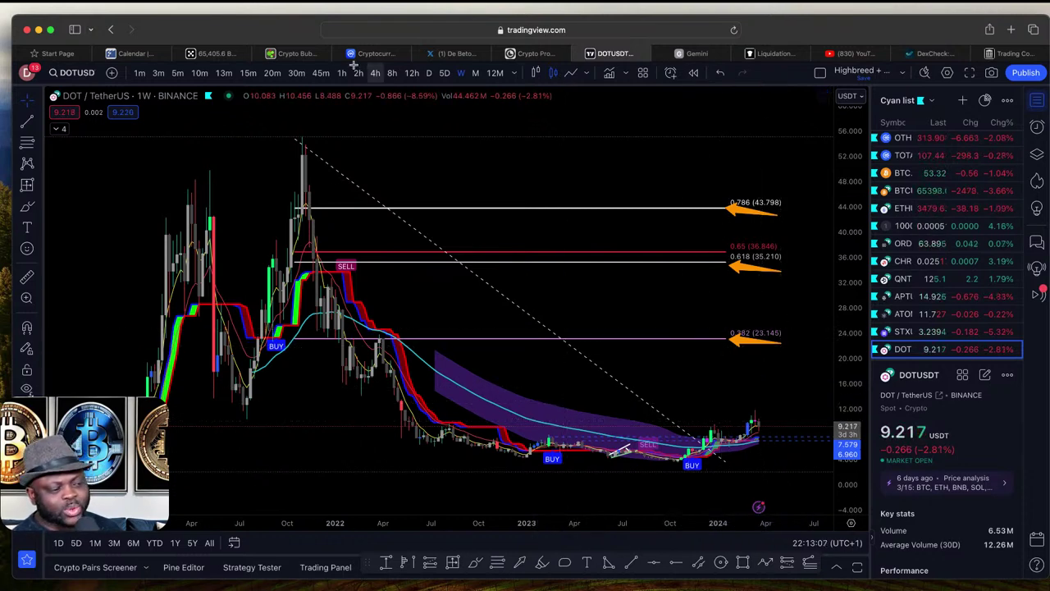
Recheck Polkadot's performance figures in Crypto Bubbles and set the DOT / TetherUS chart in TradingView to the daily interval.
click(291, 56)
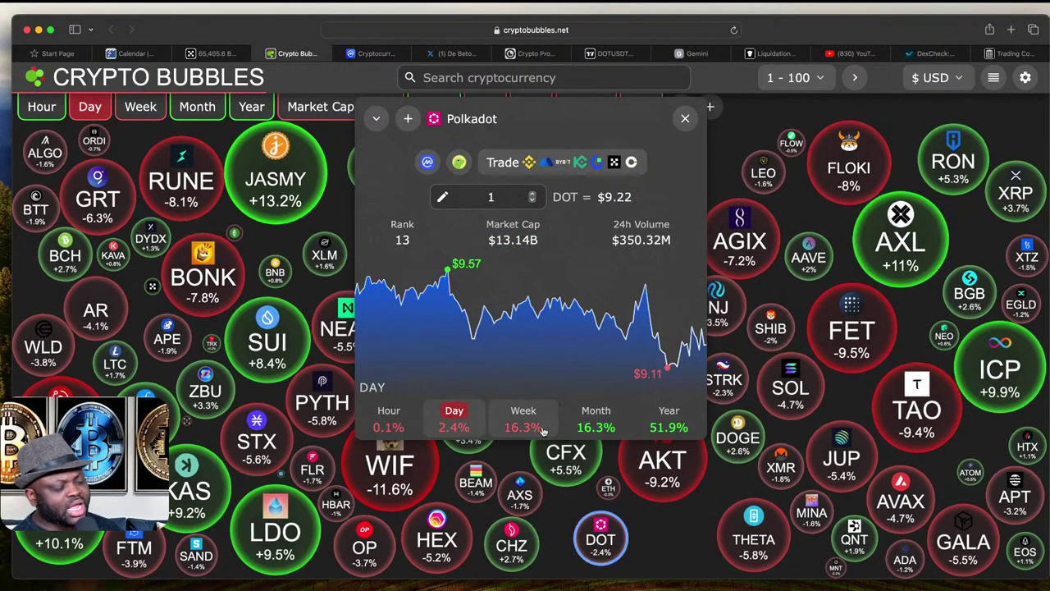
mouse_move(646, 287)
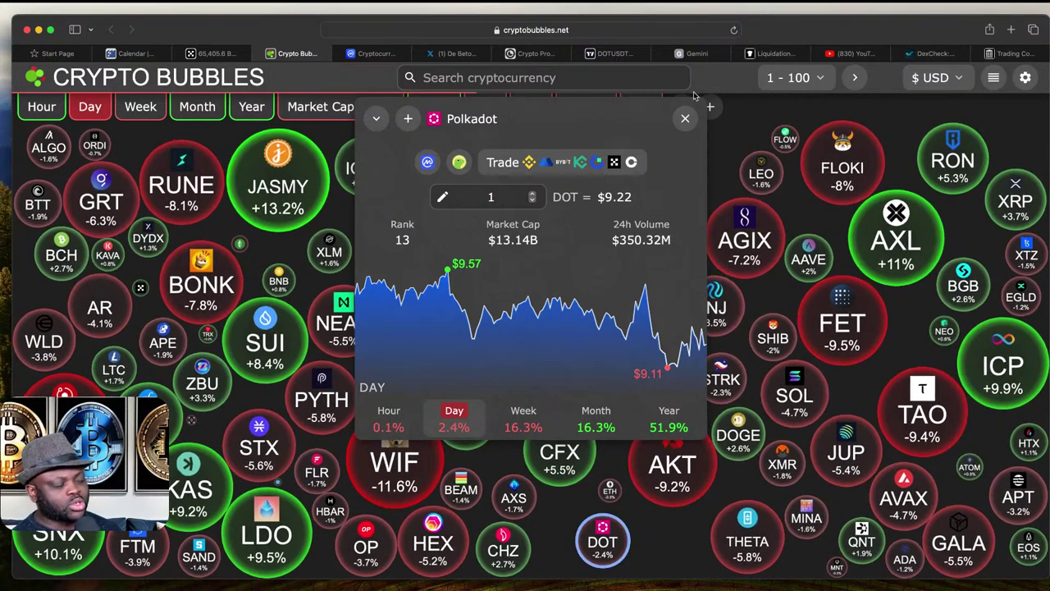
click(617, 54)
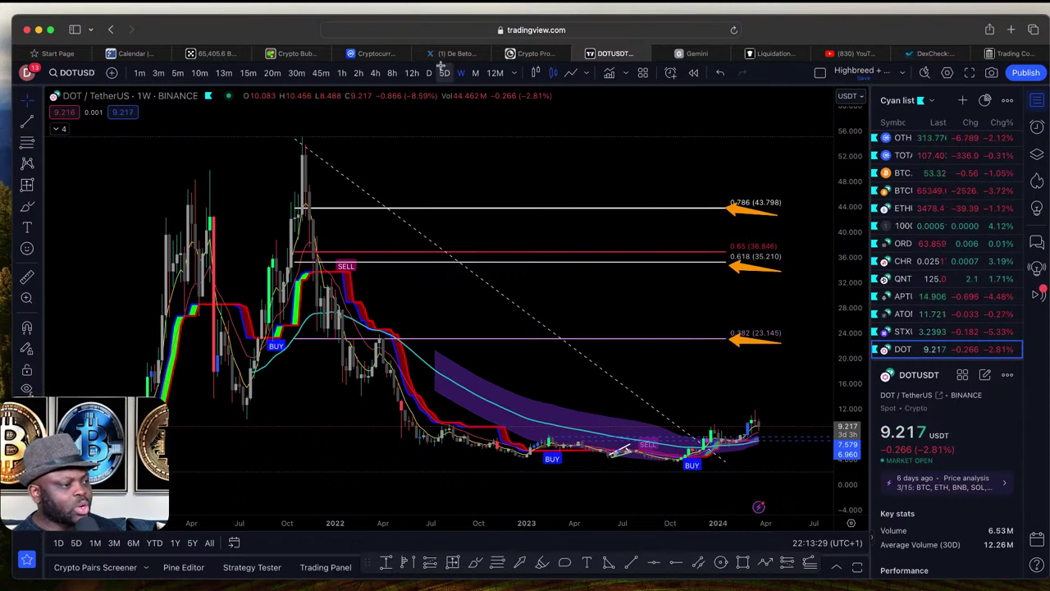
click(429, 72)
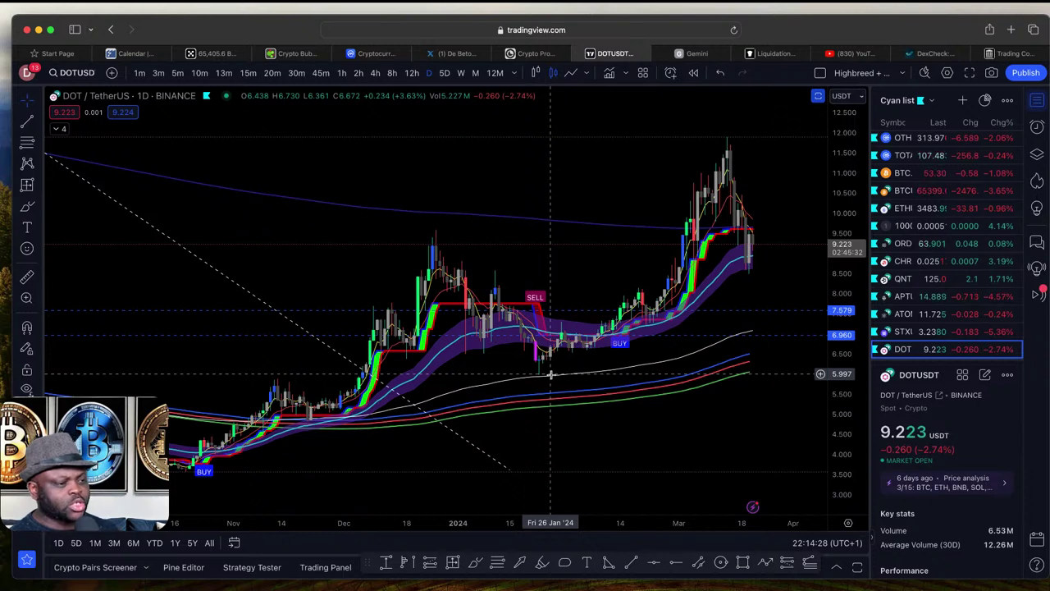
Load the Bitcoin perpetual contract chart and extend the lower end of the descending trend line to 24 March 2024 near 63135.
click(917, 195)
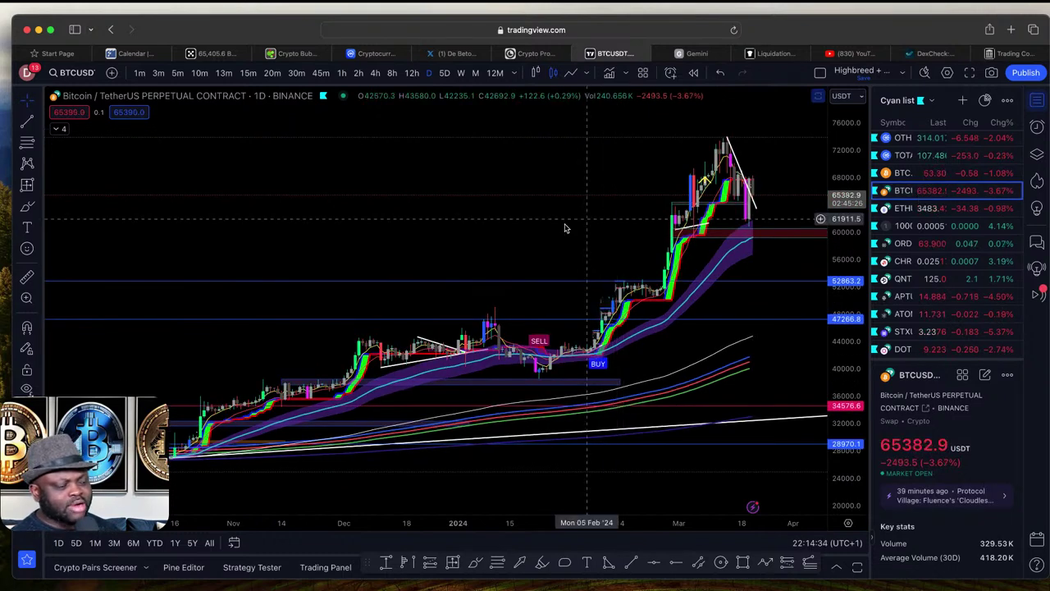
scroll(516, 237, up, 3)
scroll(516, 237, up, 1)
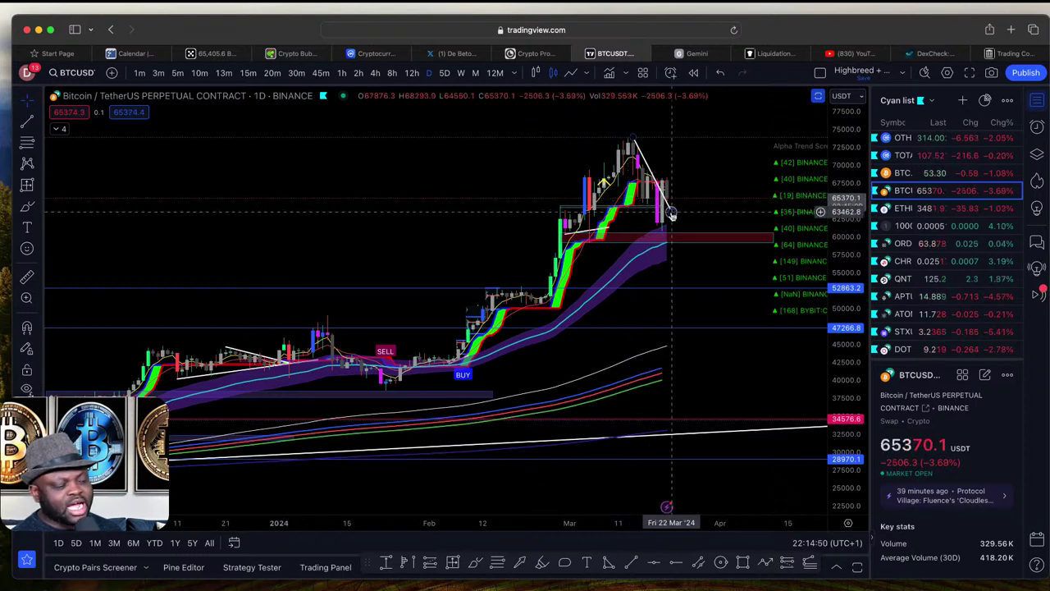
drag(671, 213, 679, 214)
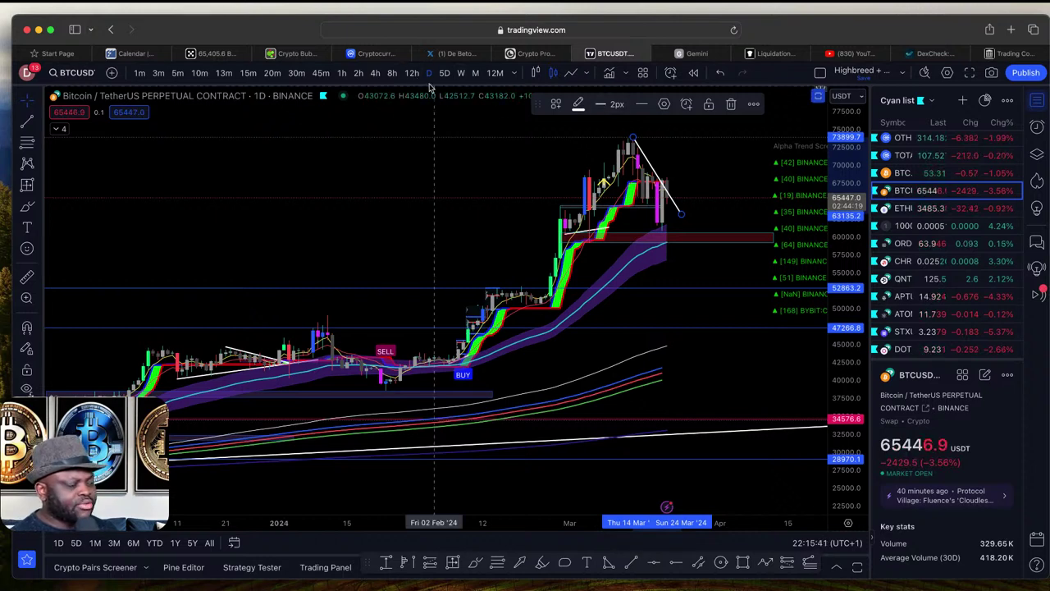
Restore the oscillator pane below the Bitcoin chart, maximize it to examine recent readings, and return to the combined view.
click(817, 99)
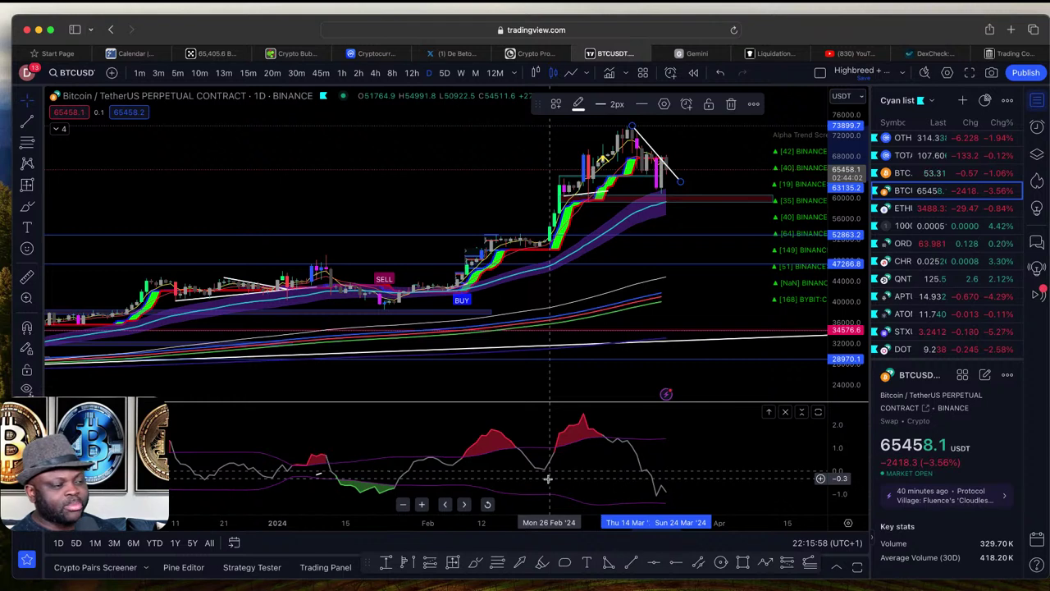
scroll(554, 476, left, 1)
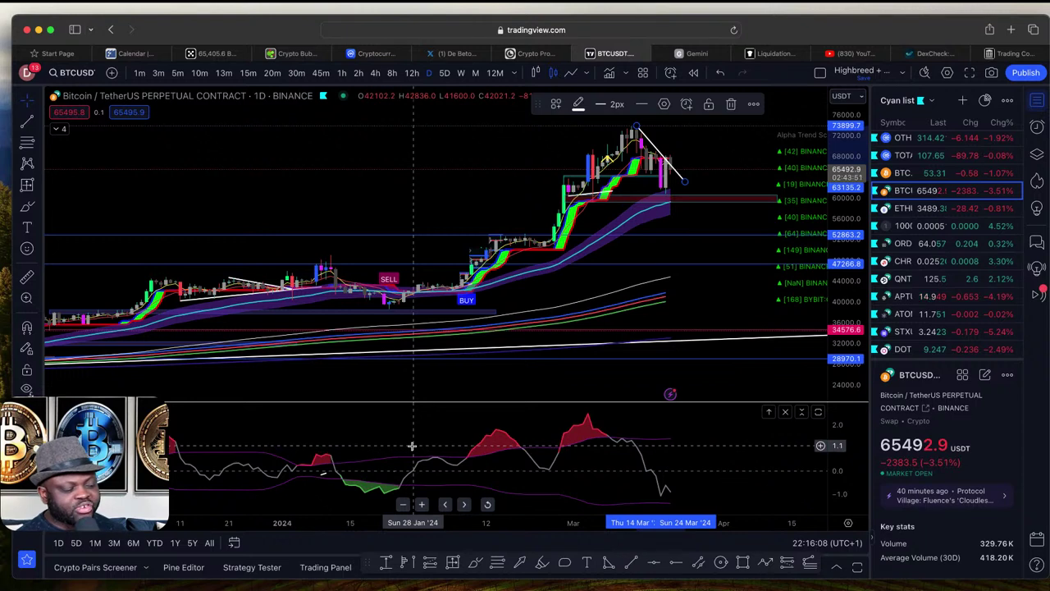
scroll(412, 445, right, 5)
scroll(614, 479, right, 1)
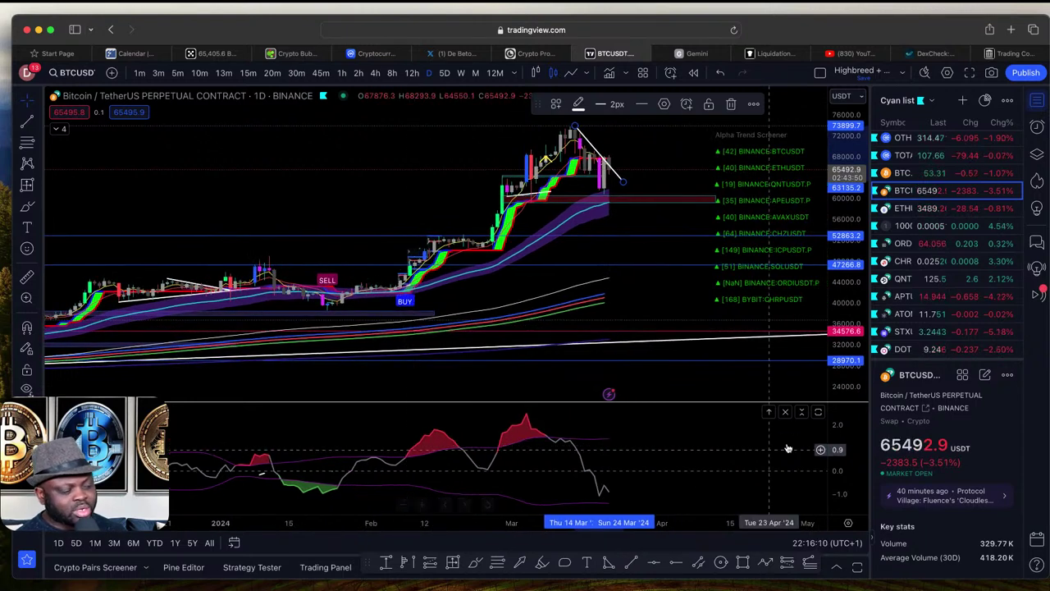
click(818, 413)
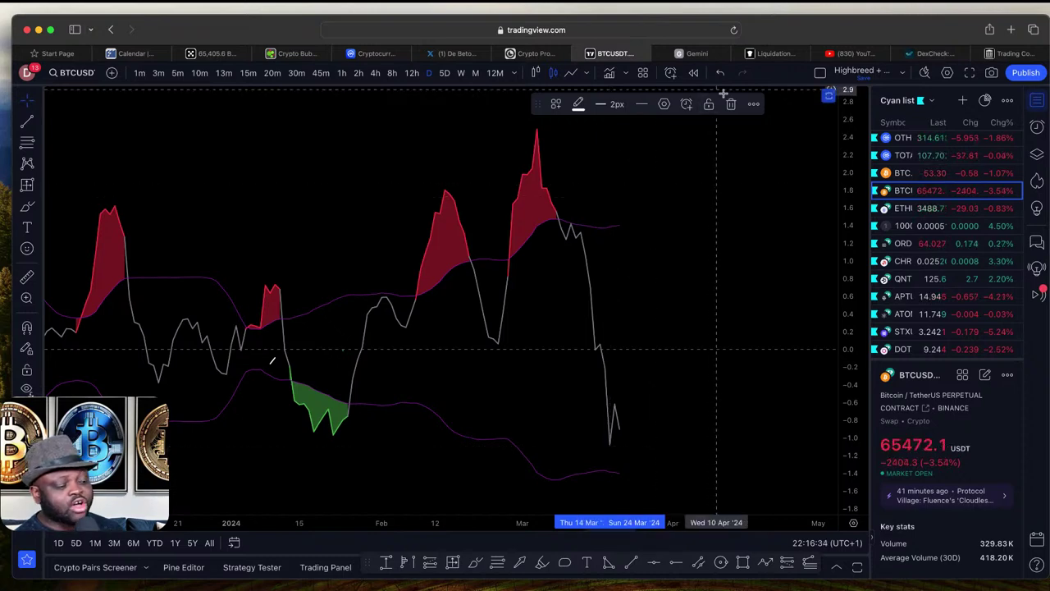
double_click(828, 96)
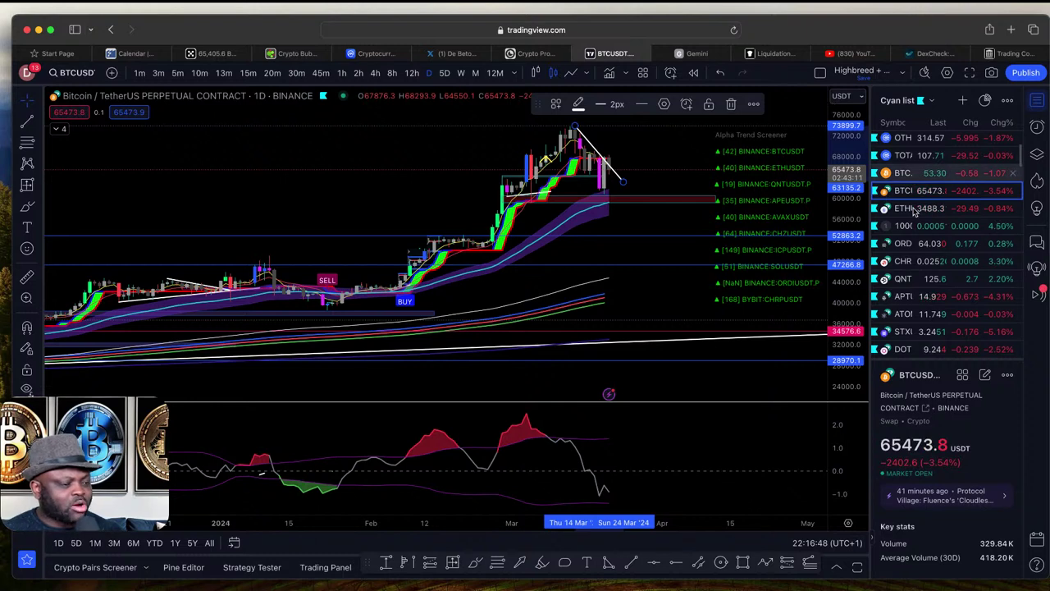
Load the QNTUSDT spot chart from the watchlist.
click(912, 275)
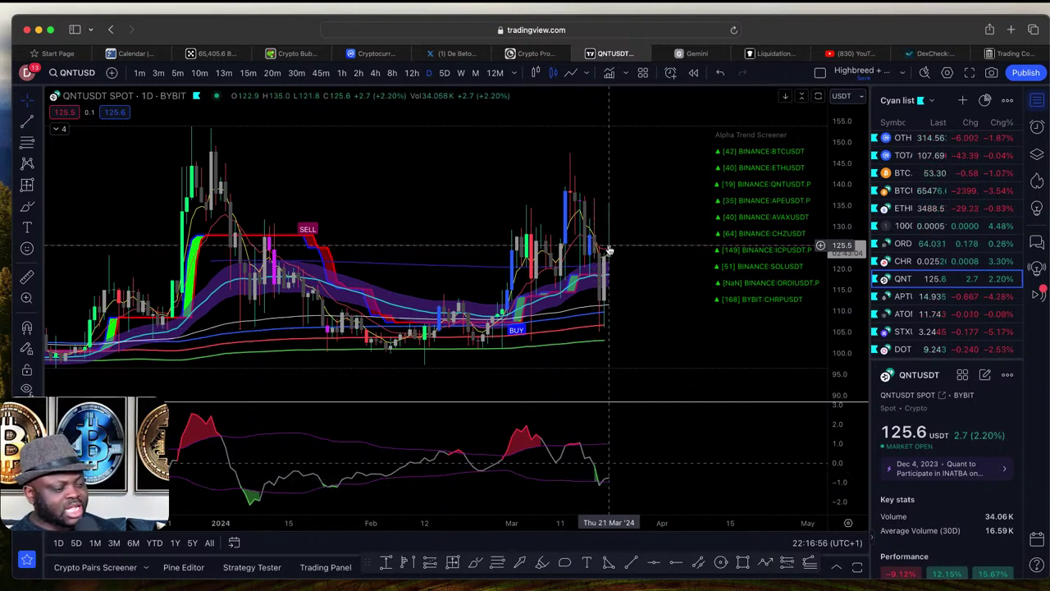
Switch from the Quant chart to Crypto Bubbles and close the Polkadot details to show the full daily bubble overview.
scroll(611, 251, down, 3)
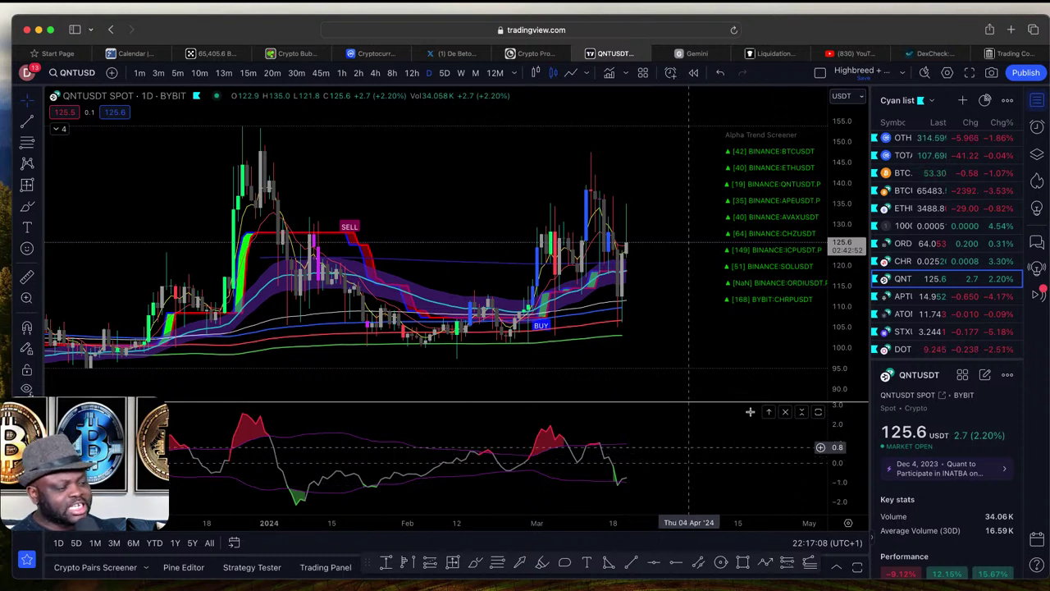
click(292, 54)
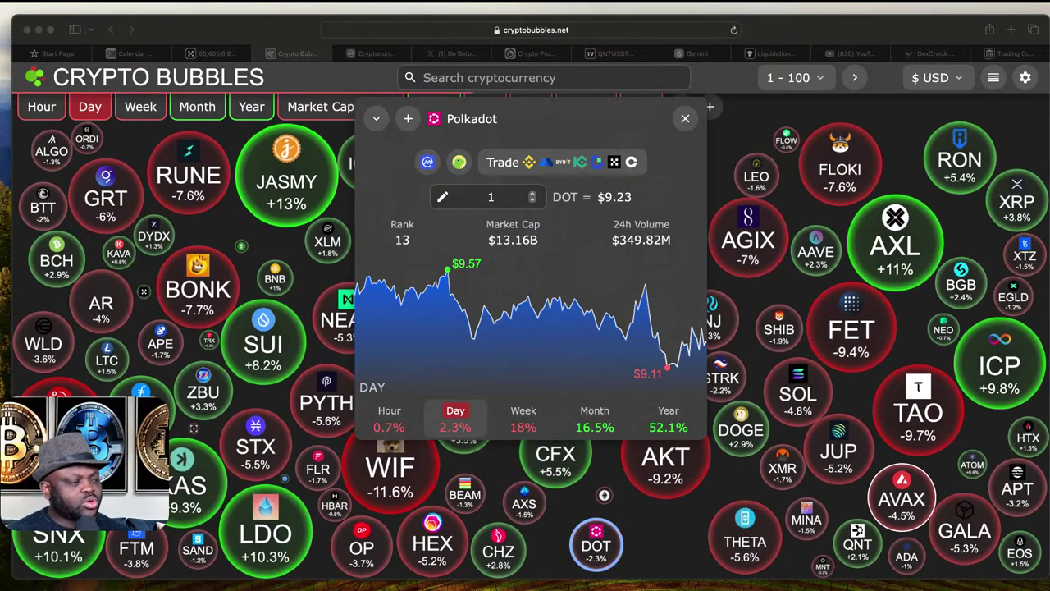
click(685, 123)
click(685, 121)
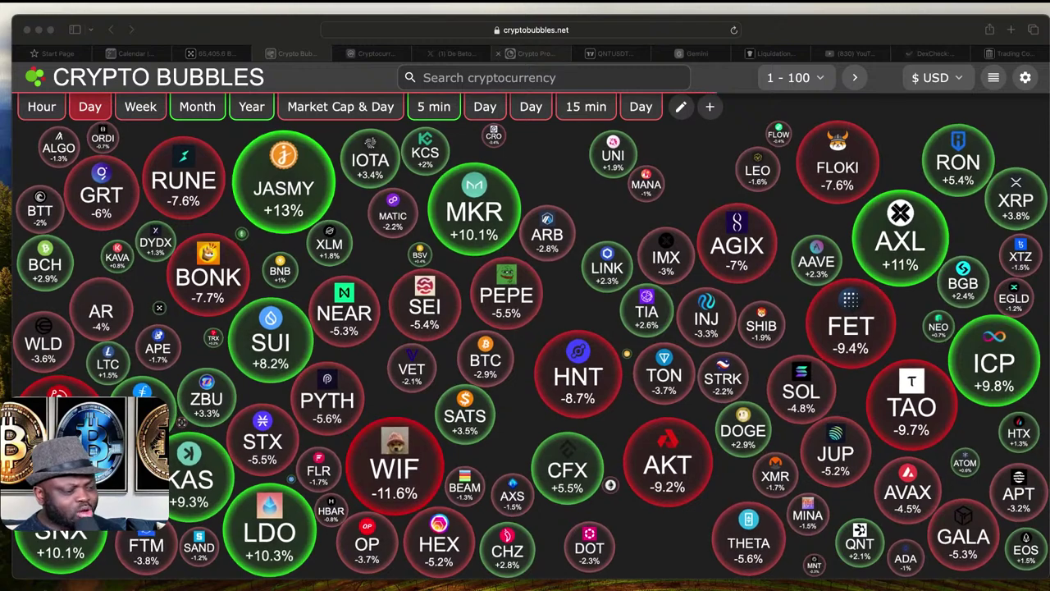
Return to TradingView, search for NUMUSDT and load the Numbers Protocol / Tether chart from KuCoin.
click(610, 10)
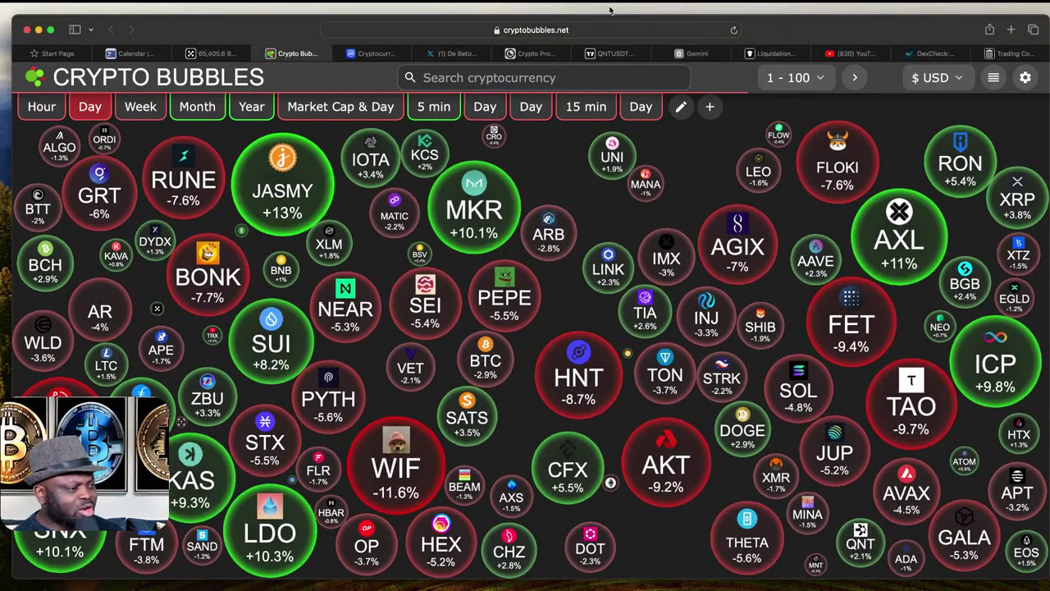
click(615, 53)
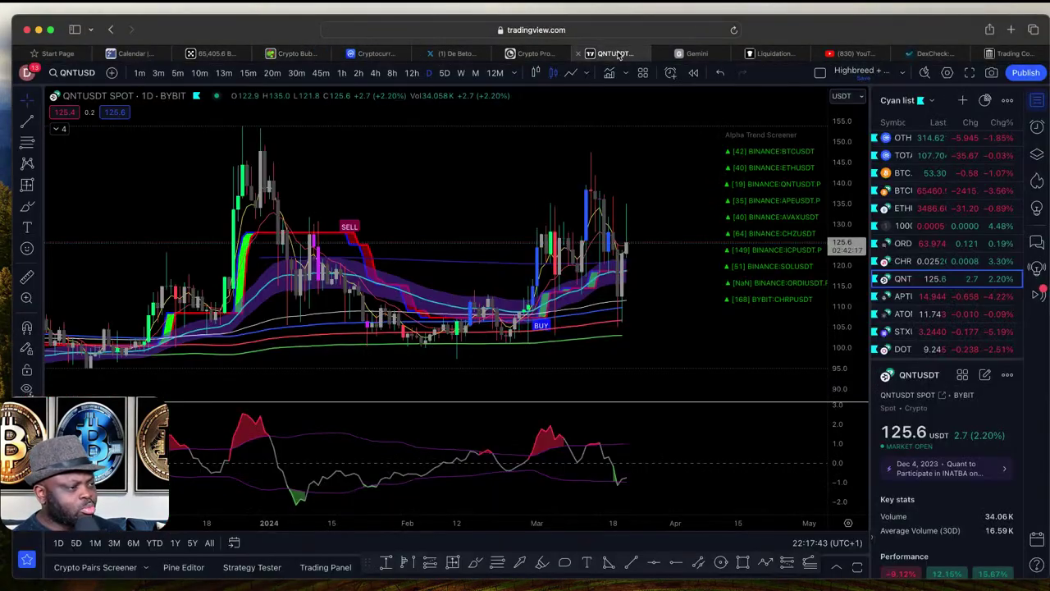
text(NU)
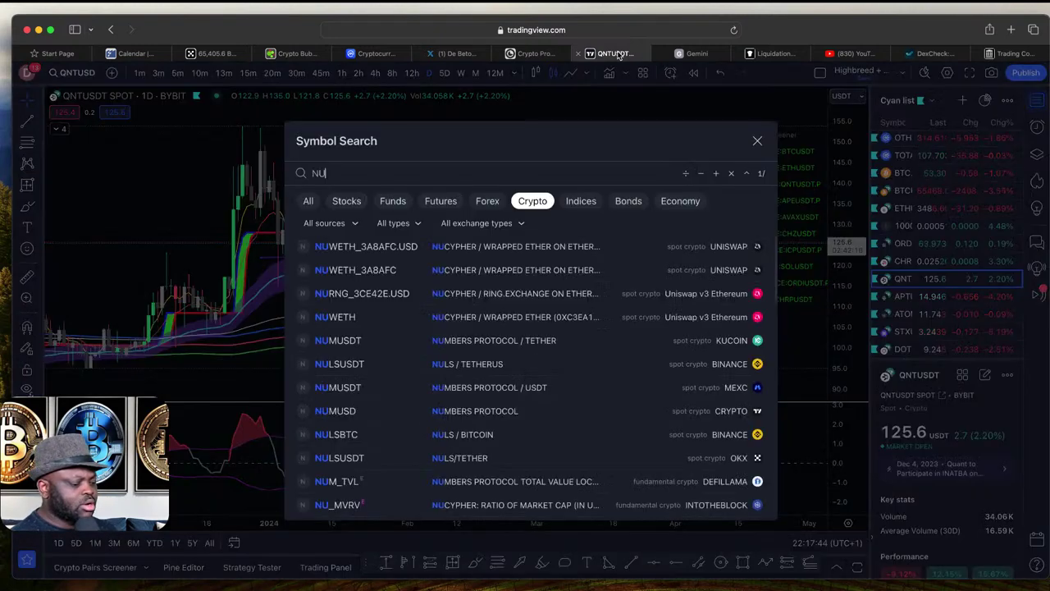
text(M)
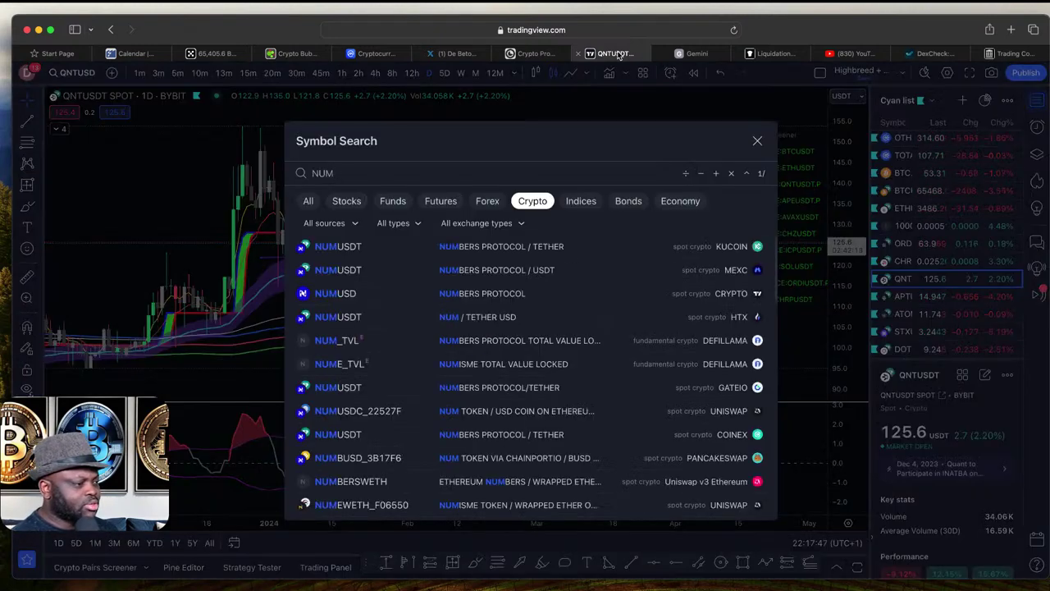
text(NUSDT)
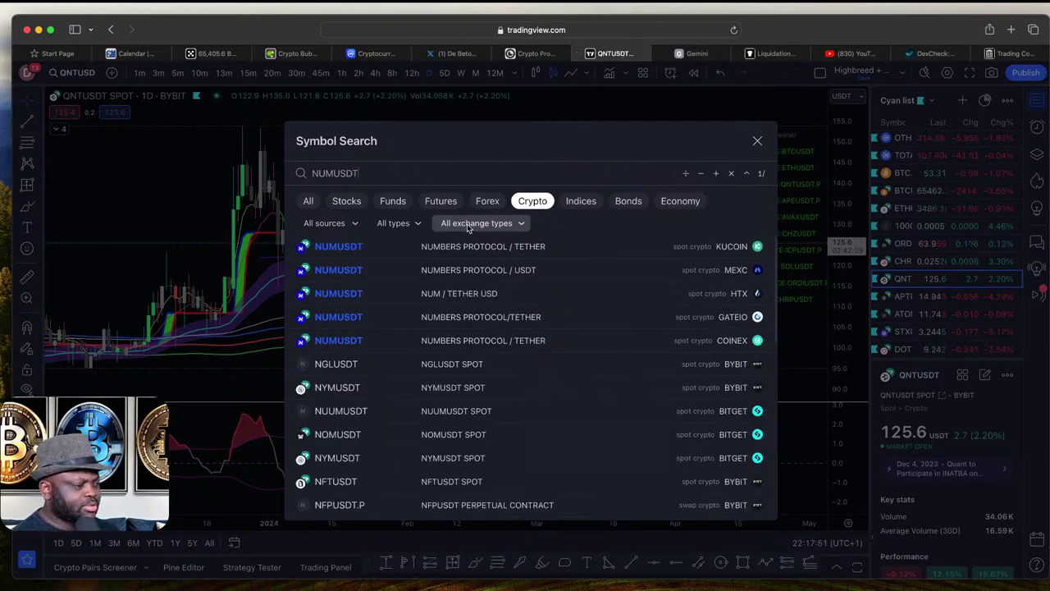
click(434, 255)
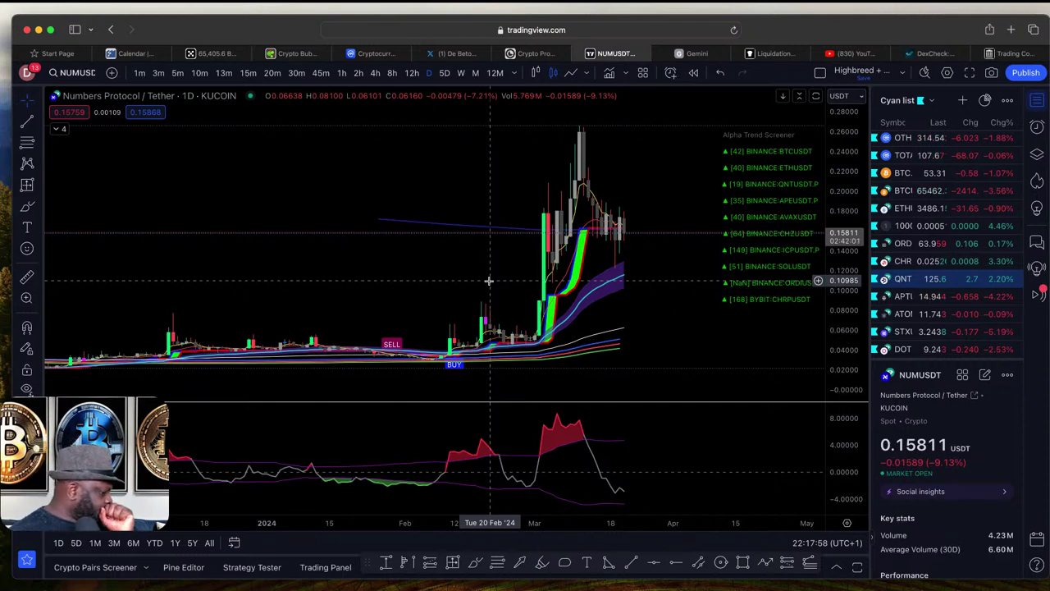
Examine the Numbers Protocol daily chart, switch it to the 5-day interval and look through its price history back to 2022.
scroll(469, 281, up, 2)
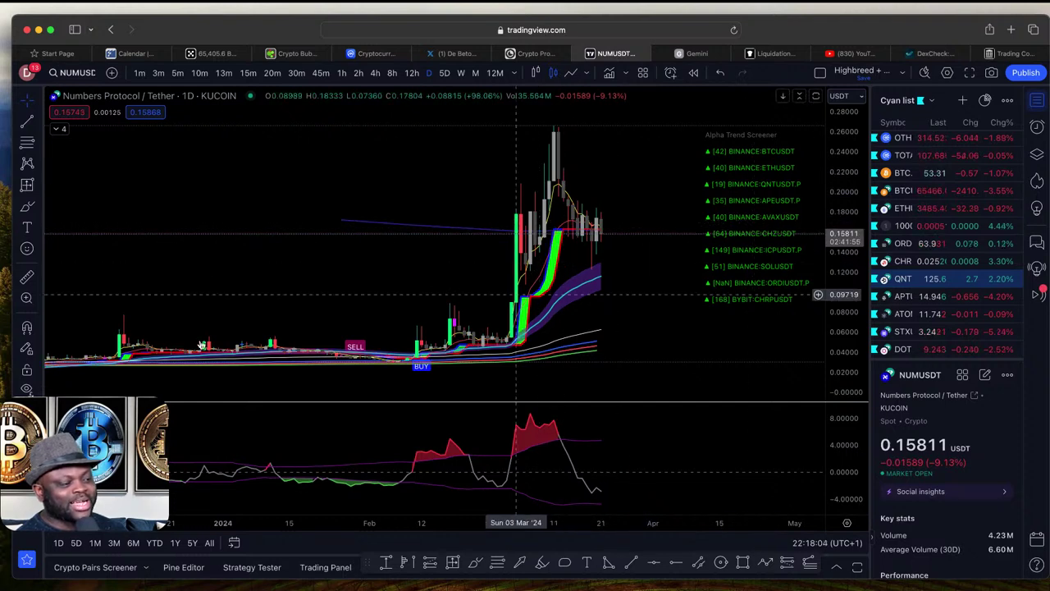
scroll(314, 316, left, 5)
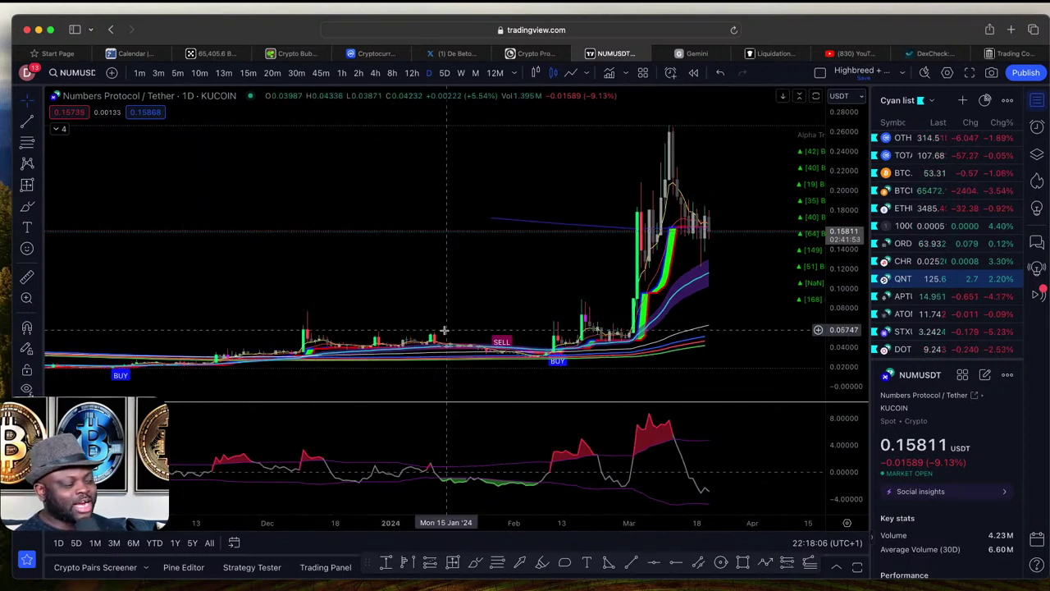
click(445, 73)
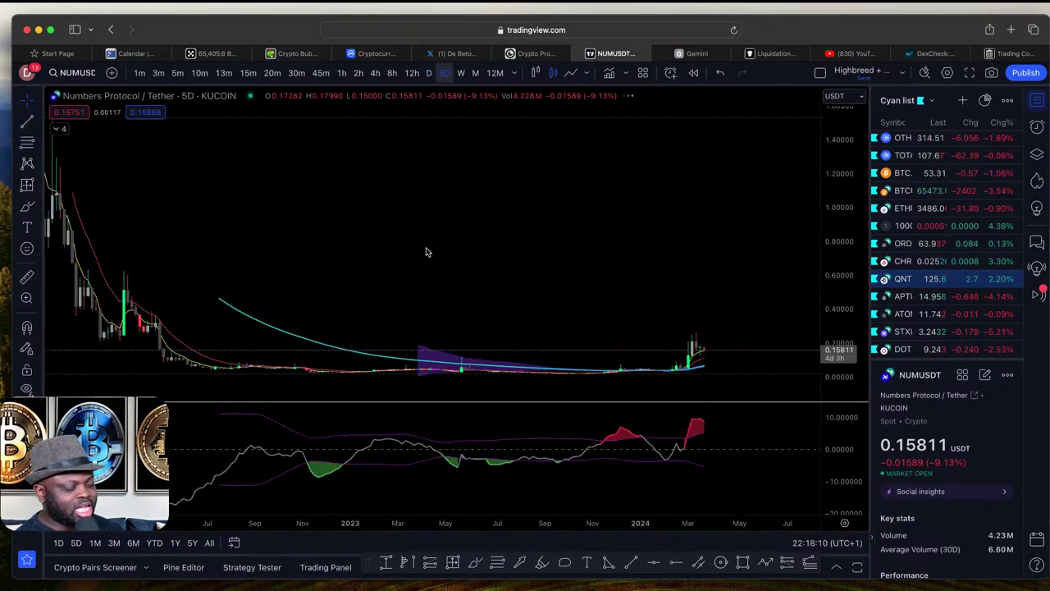
scroll(420, 259, up, 1)
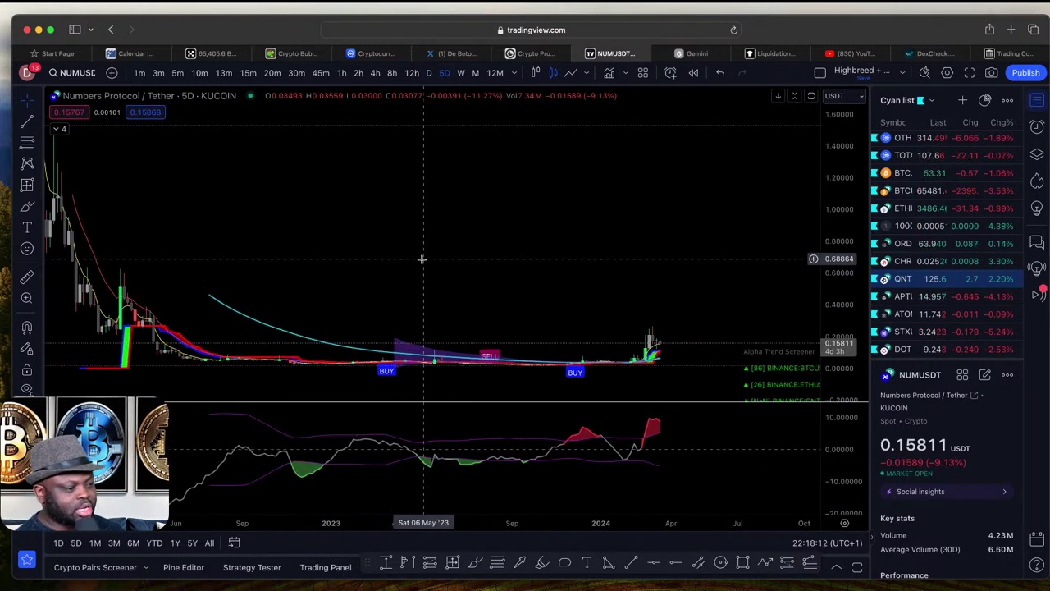
scroll(448, 224, left, 2)
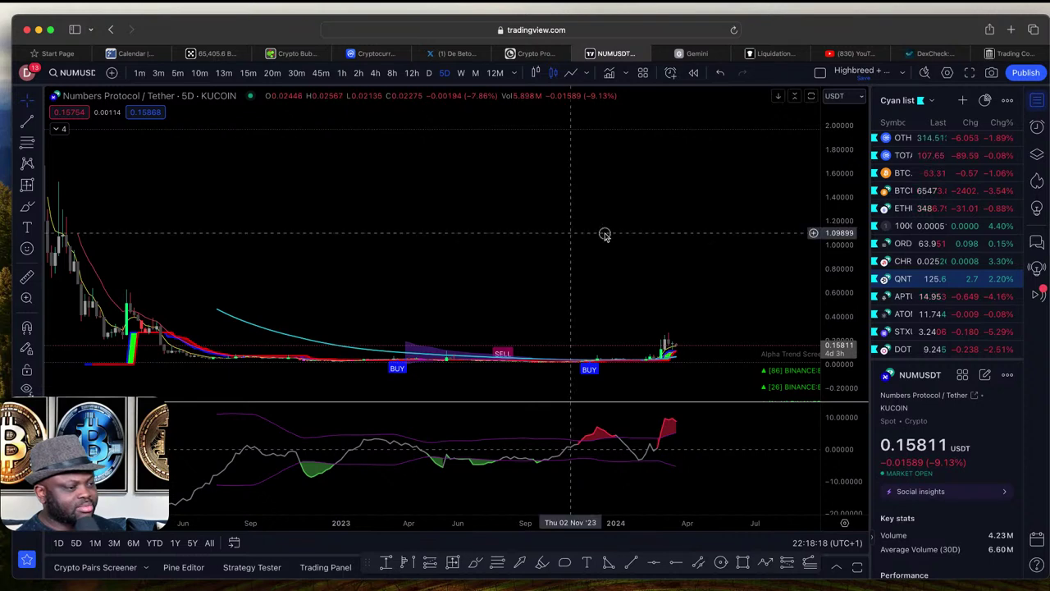
scroll(615, 232, left, 3)
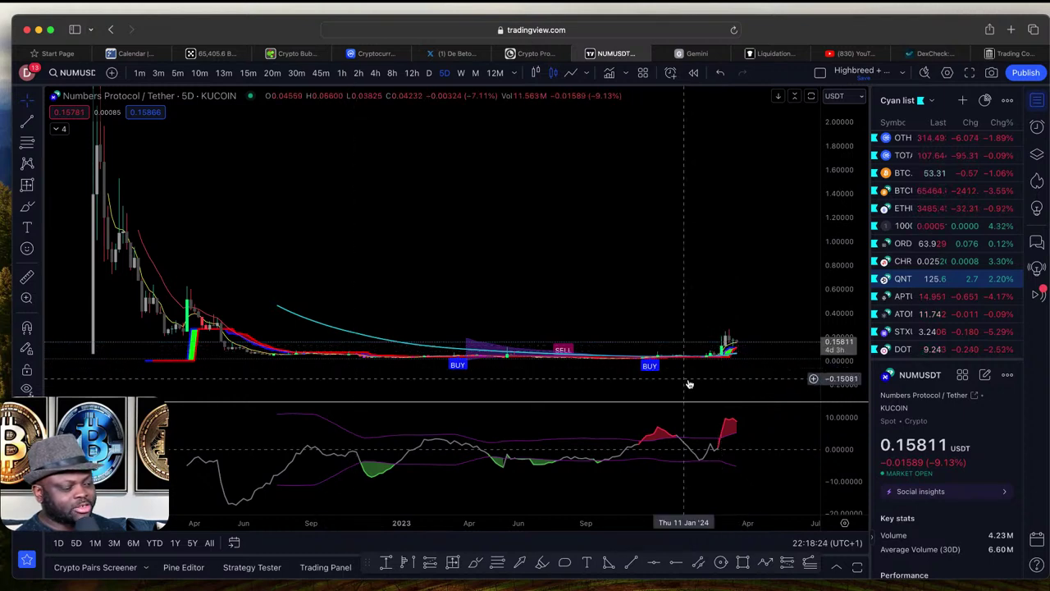
Set the Numbers Protocol chart to the daily interval and reset the chart view so the price scale fits the candles.
click(428, 73)
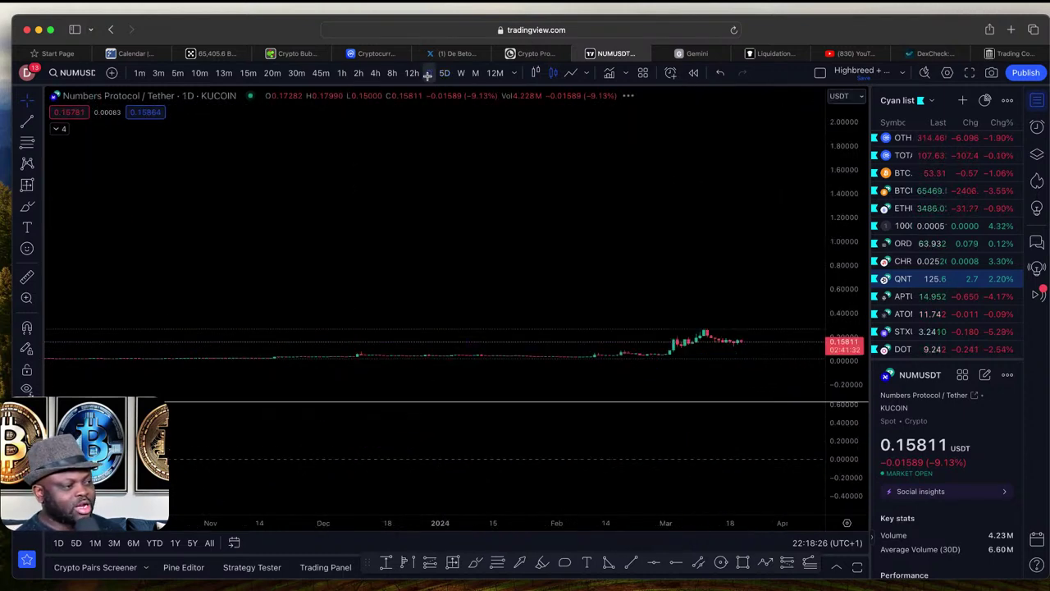
right_click(452, 183)
click(466, 195)
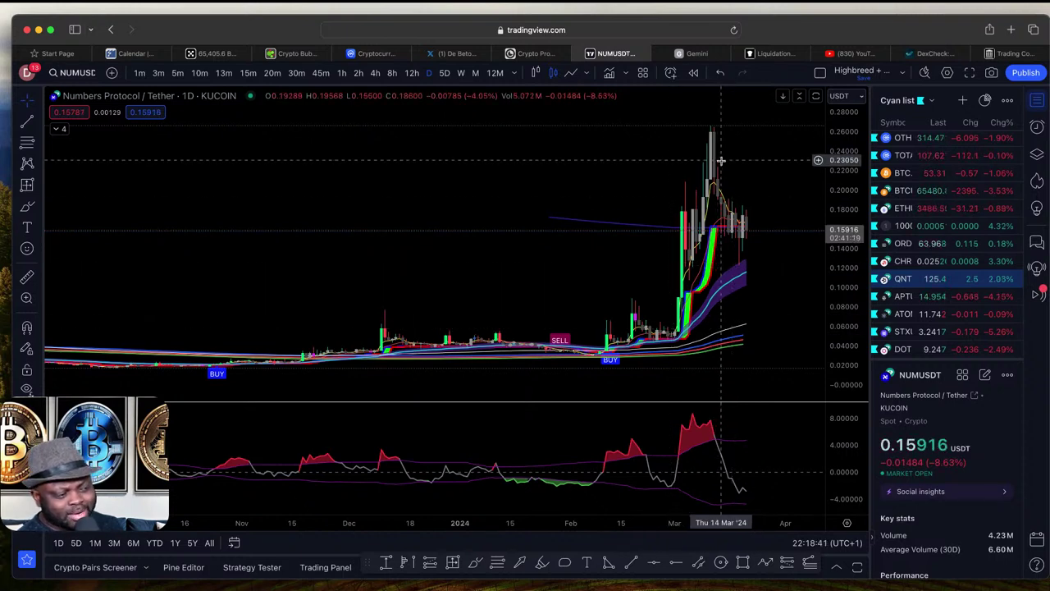
Check the Bitcoin perpetual contract chart from the watchlist and reload the KuCoin NUMUSDT chart for comparison.
click(893, 190)
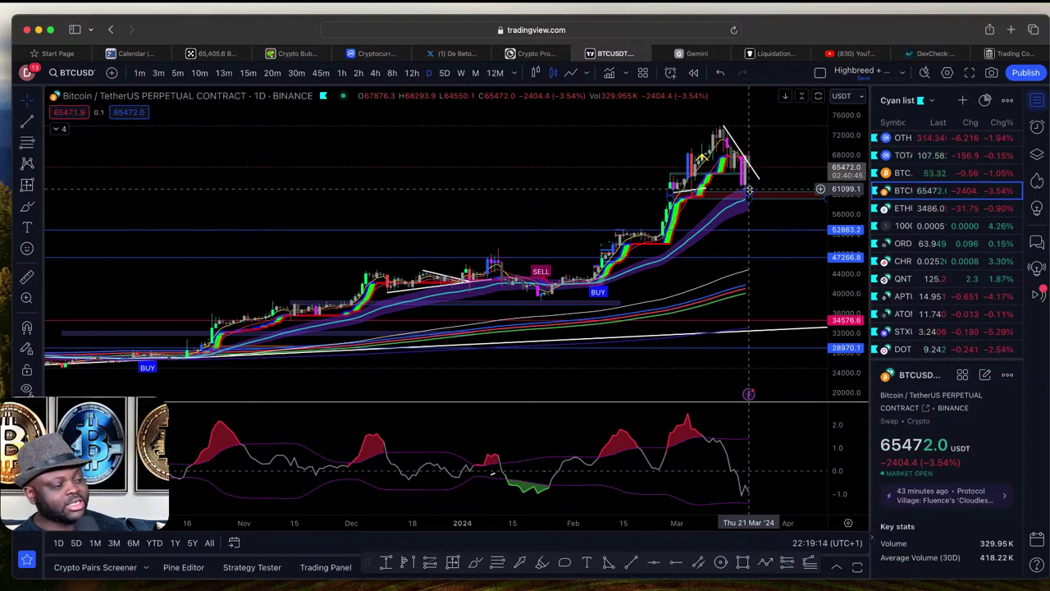
text(NU)
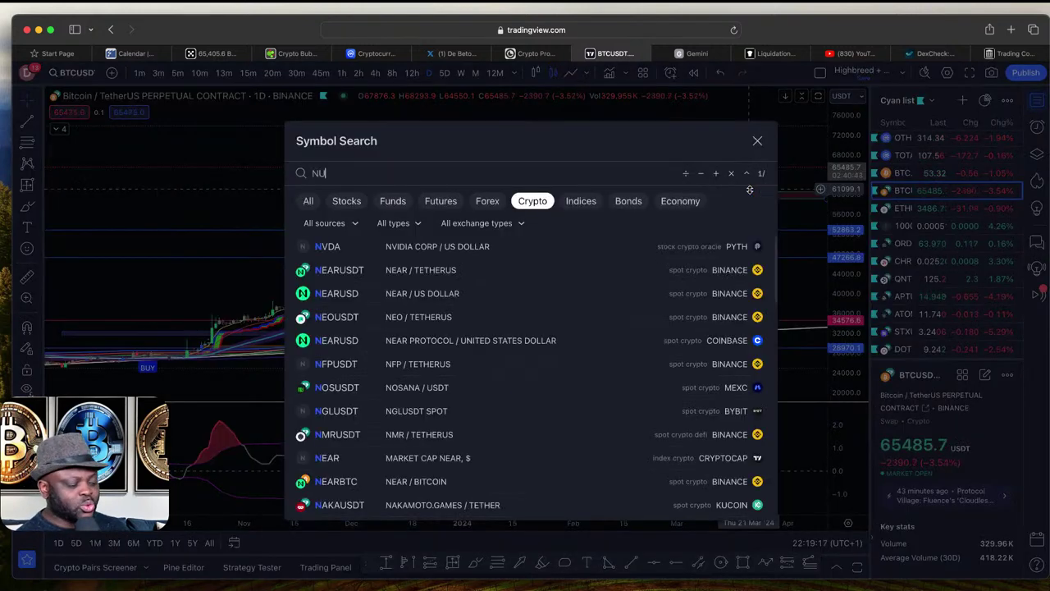
text(MUSDT)
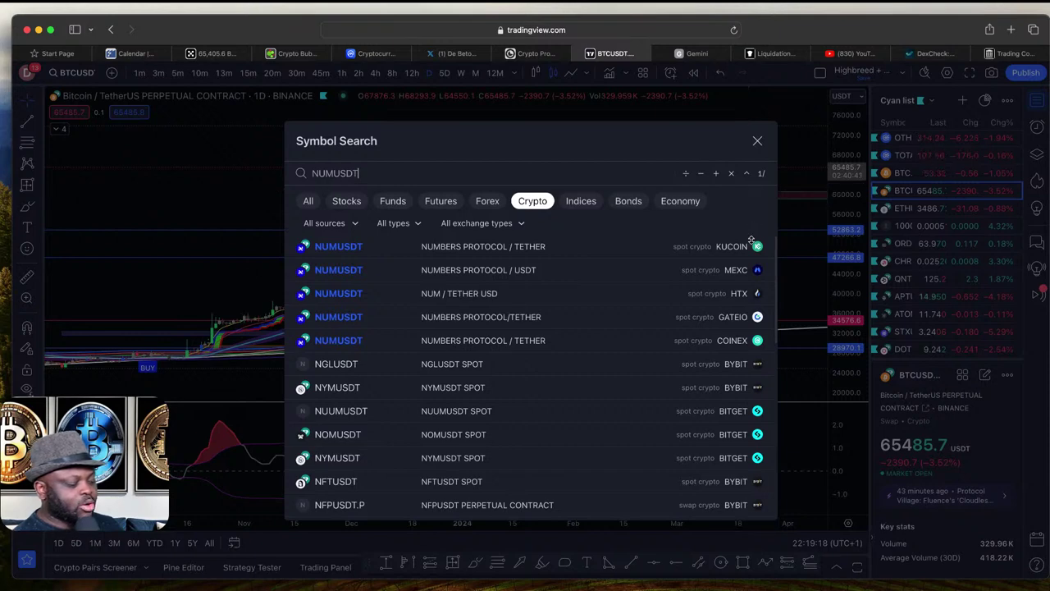
click(726, 250)
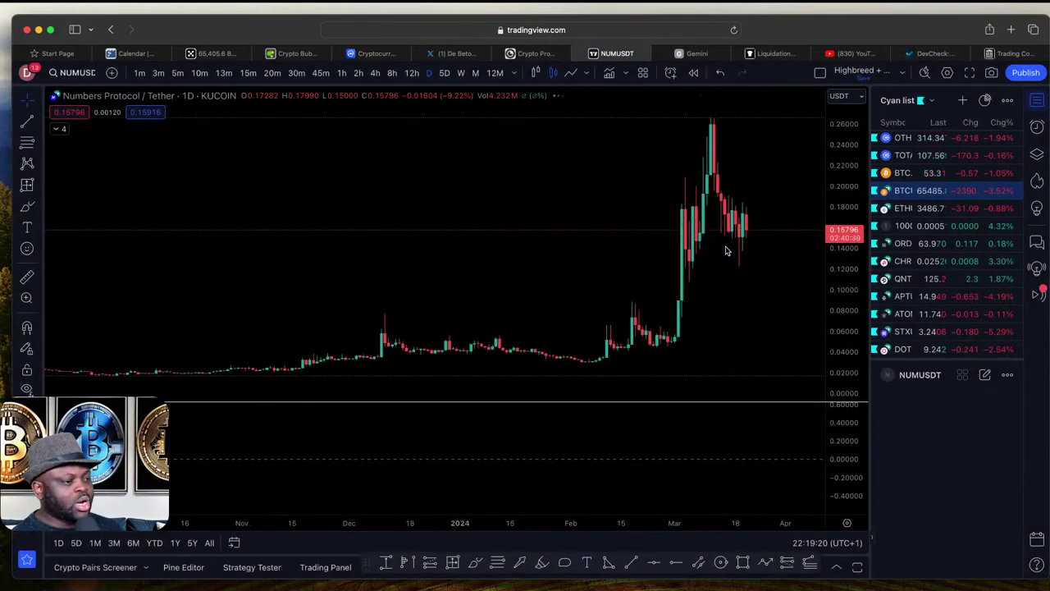